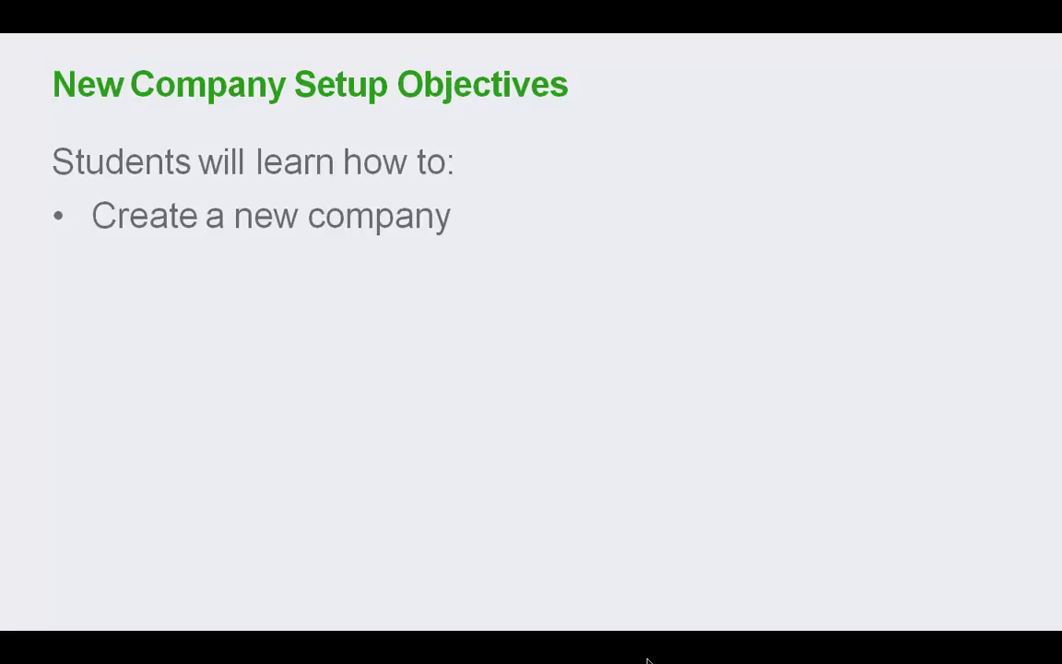
Step: Reveal the four objectives: customize company settings, import list information, enable sales tax, set up users
{"action": "key", "text": "Right"}
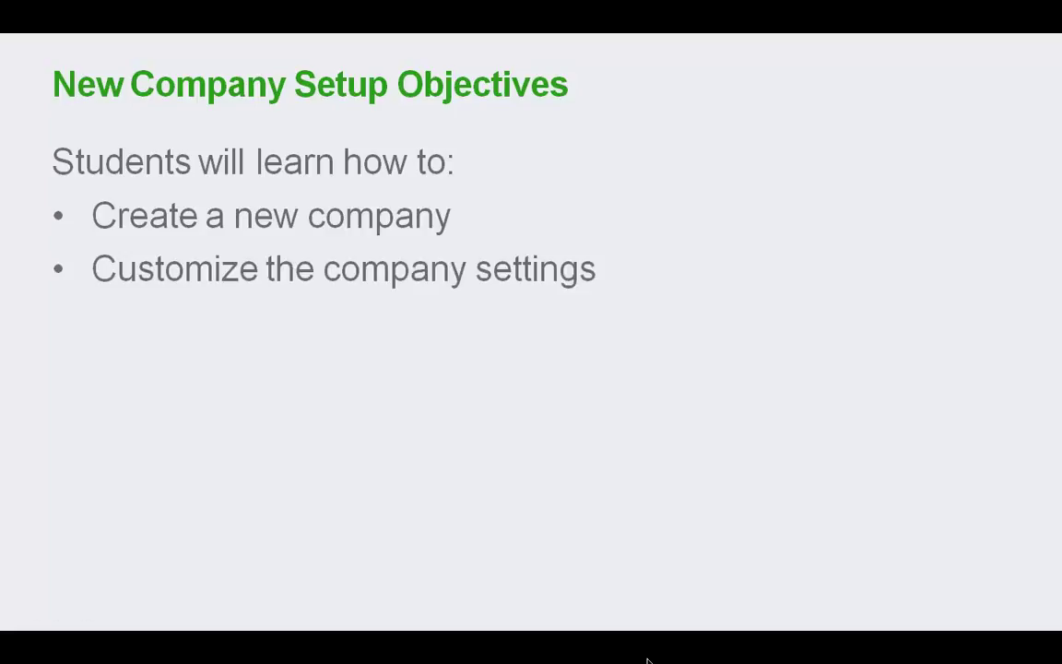
{"action": "key", "text": "Right"}
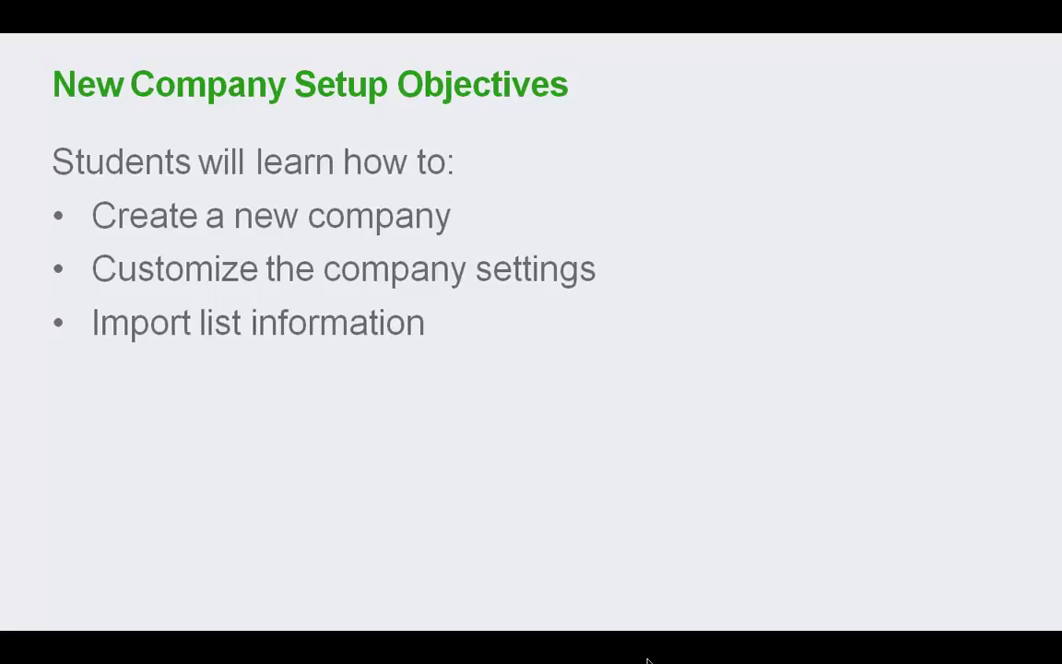
{"action": "key", "text": "Right"}
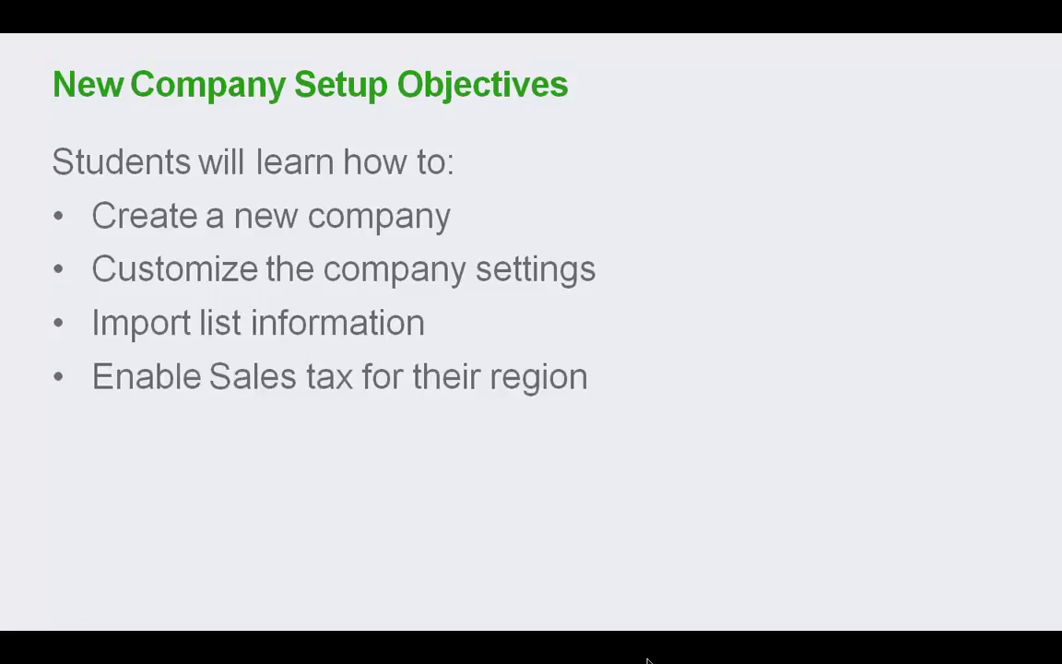
{"action": "key", "text": "Right"}
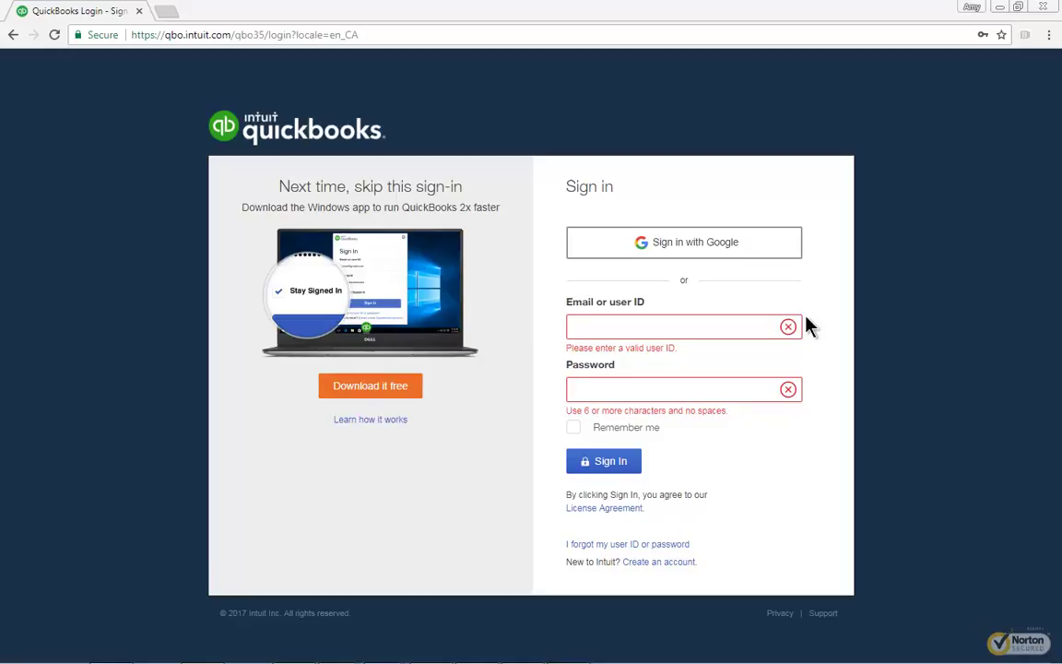
Step: Sign in to QuickBooks Online with the account's e-mail address and password
{"action": "left_click", "coordinate": [598, 328]}
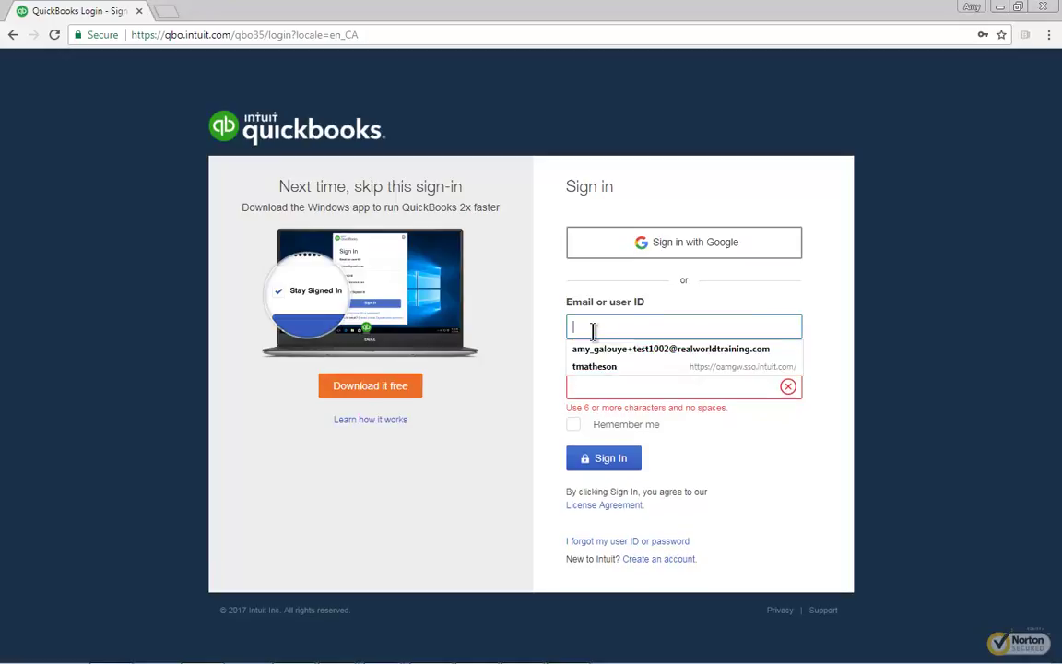
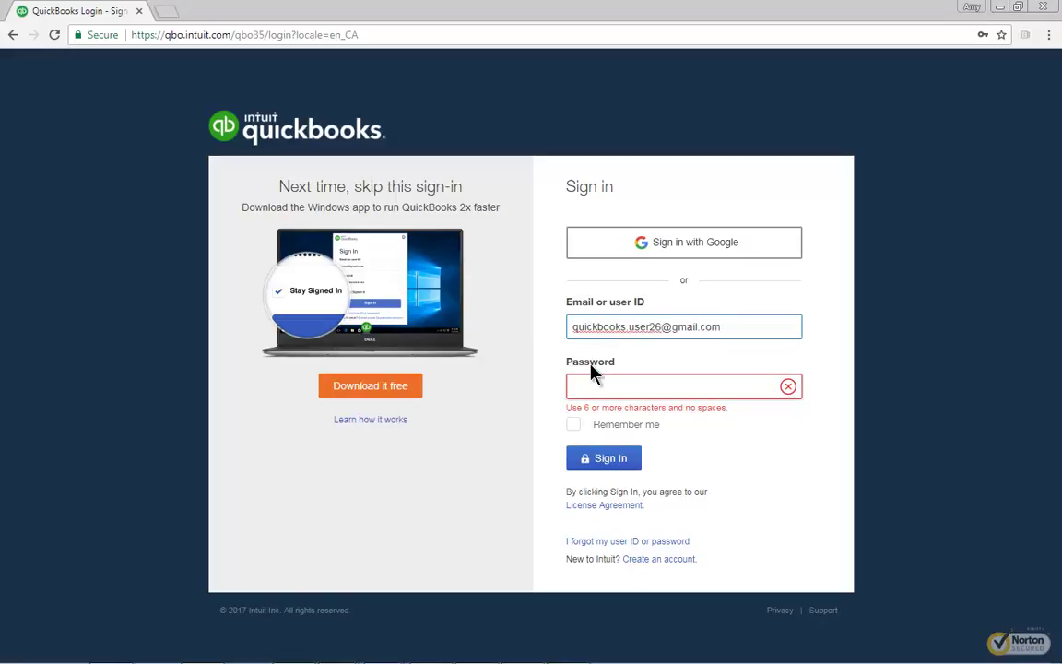
{"action": "left_click", "coordinate": [588, 385]}
{"action": "type", "text": "********"}
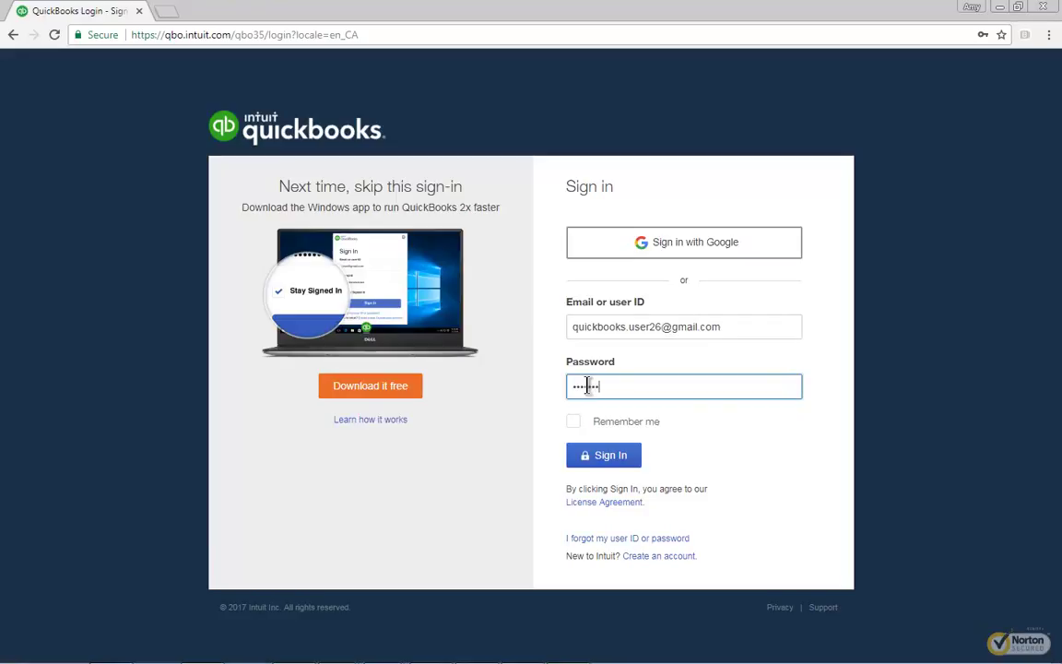
{"action": "left_click", "coordinate": [611, 454]}
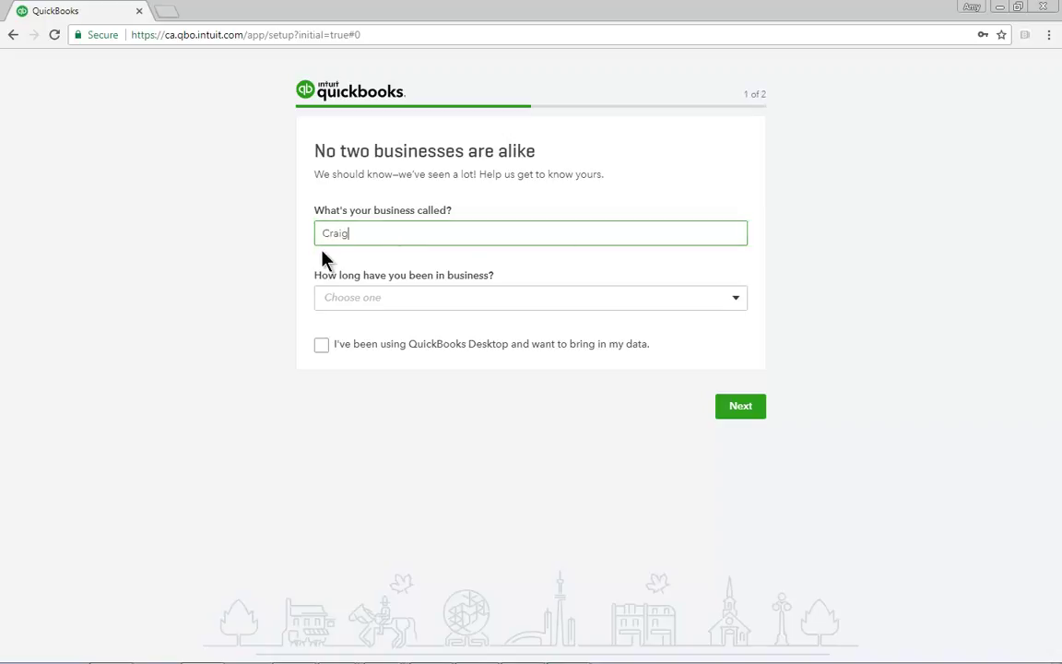
Step: Name the business Craig's Design and Landscaping, in business less than 1 year, and continue
{"action": "type", "text": "'s Design and Landscaping"}
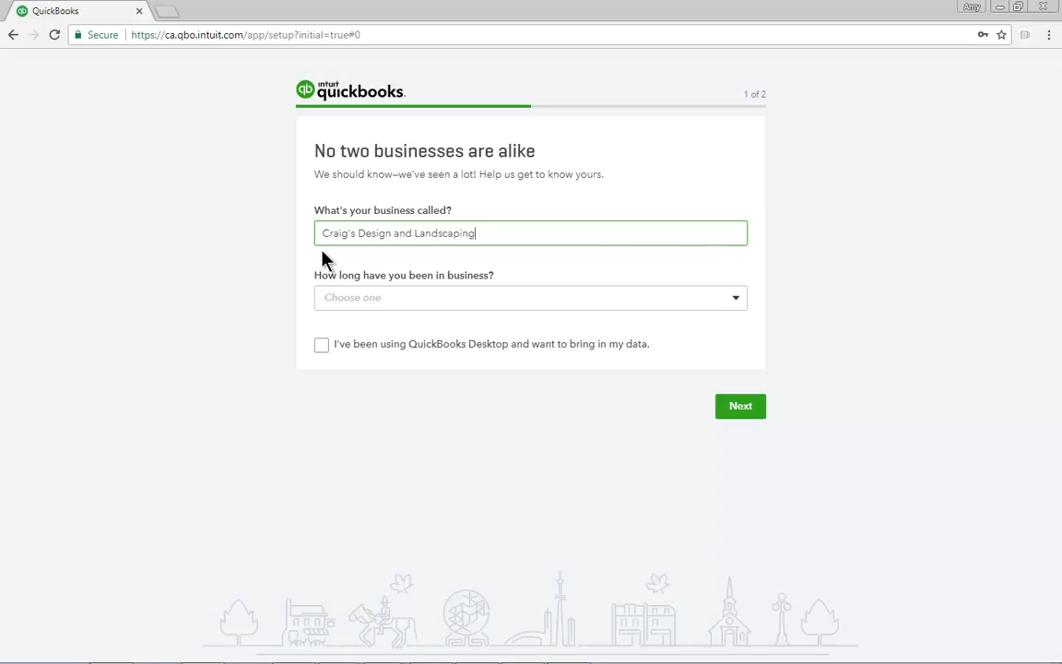
{"action": "left_click", "coordinate": [736, 300]}
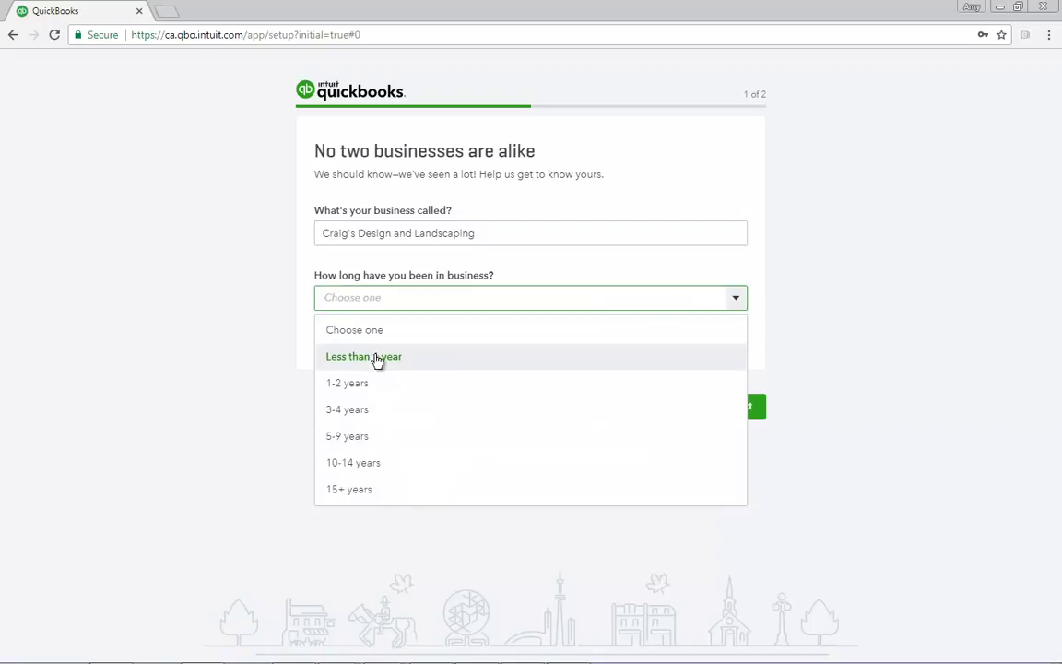
{"action": "left_click", "coordinate": [376, 359]}
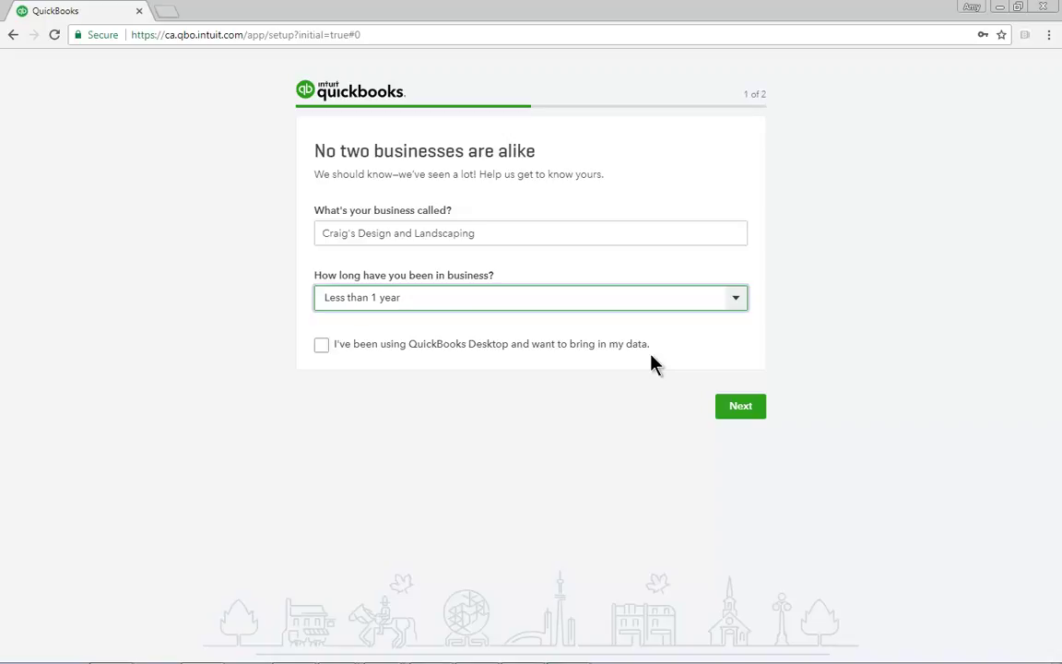
{"action": "left_click", "coordinate": [750, 413]}
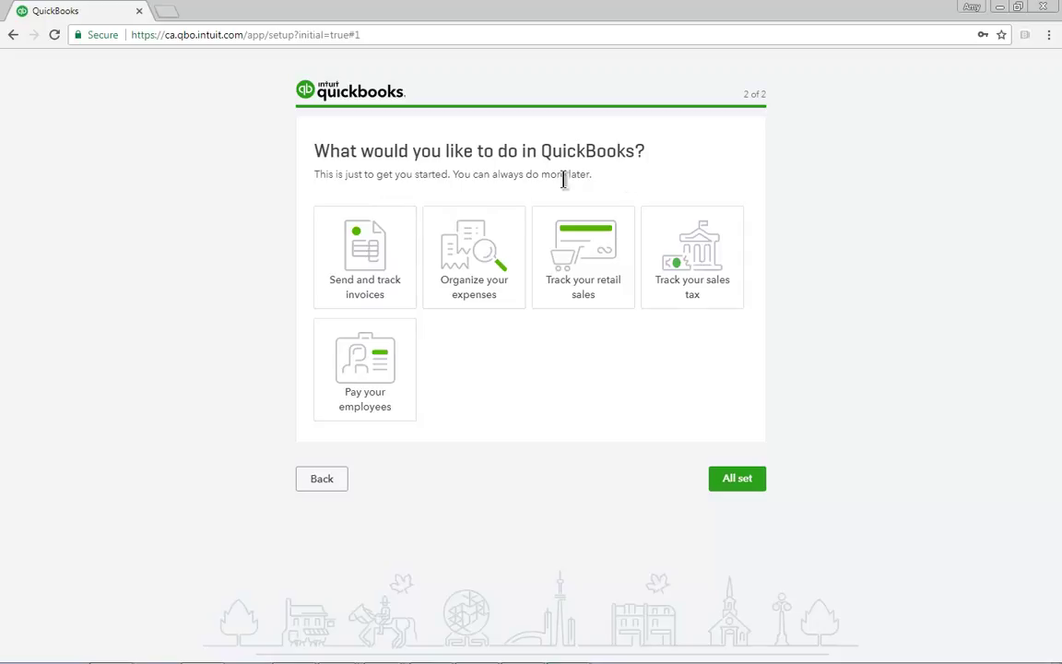
Step: Select invoices, expenses and sales tax tracking, then finish setup to reach the dashboard
{"action": "left_click", "coordinate": [379, 266]}
{"action": "left_click", "coordinate": [489, 279]}
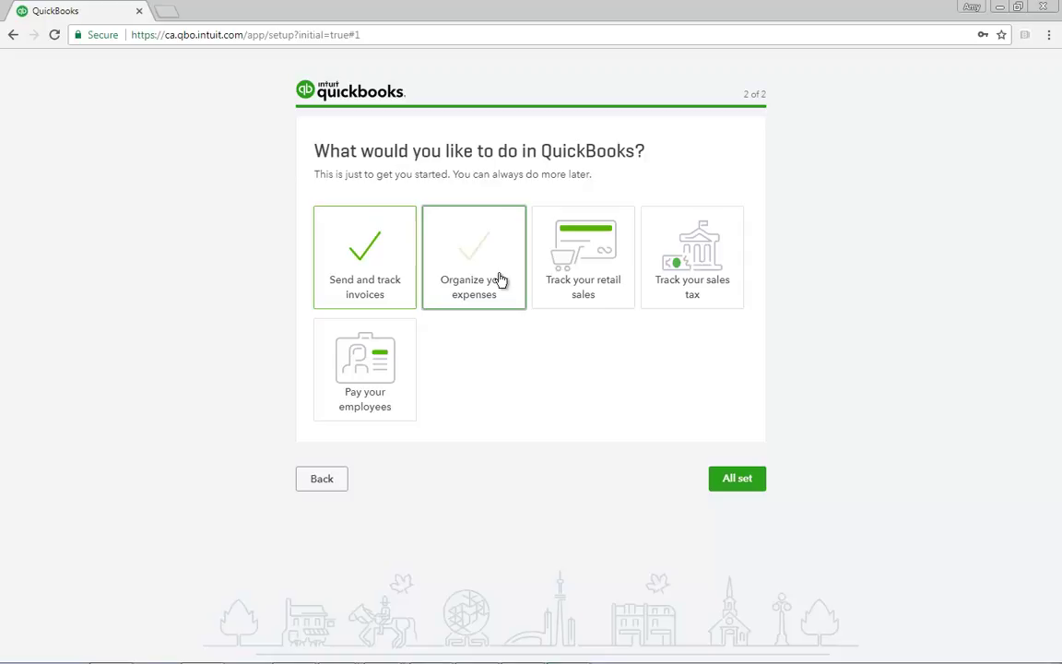
{"action": "left_click", "coordinate": [710, 290]}
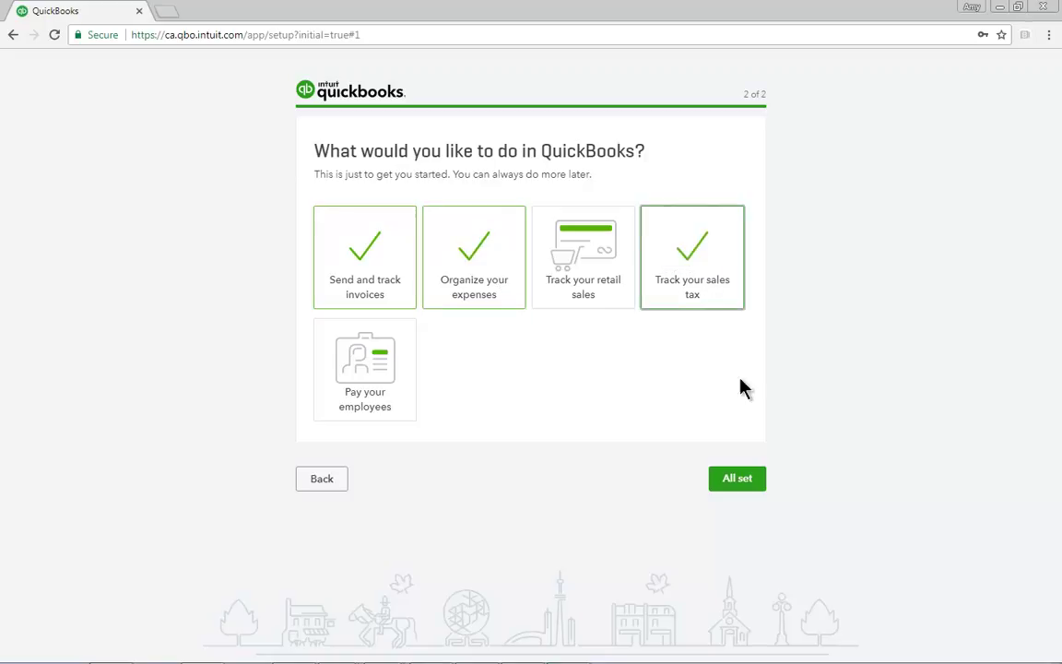
{"action": "left_click", "coordinate": [747, 484]}
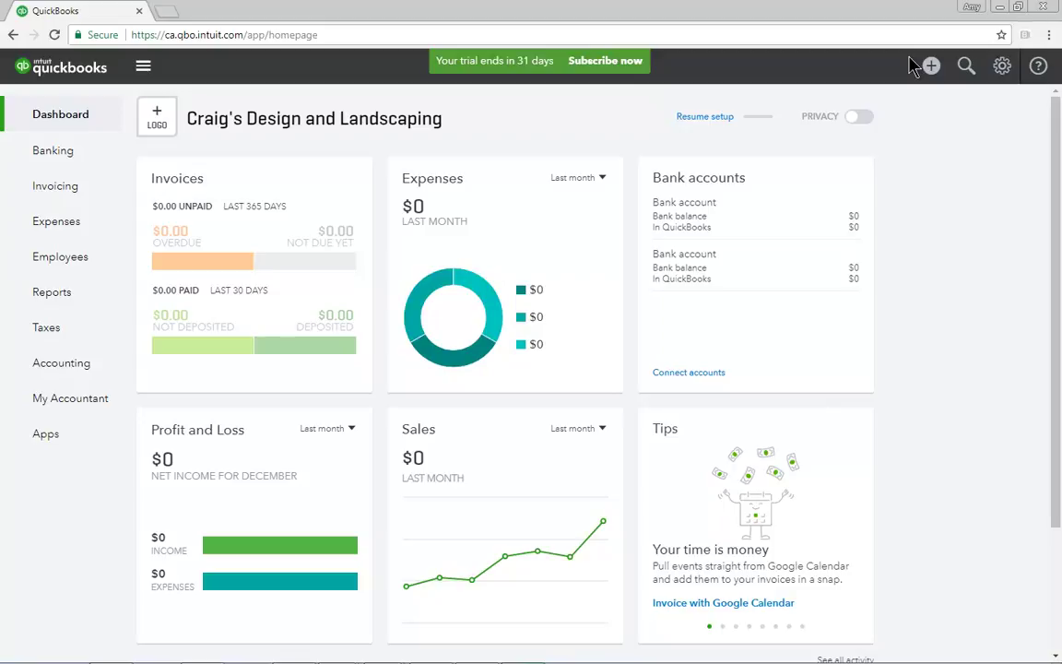
Step: Open Account and Settings from the gear menu under Your Company
{"action": "left_click", "coordinate": [1002, 66]}
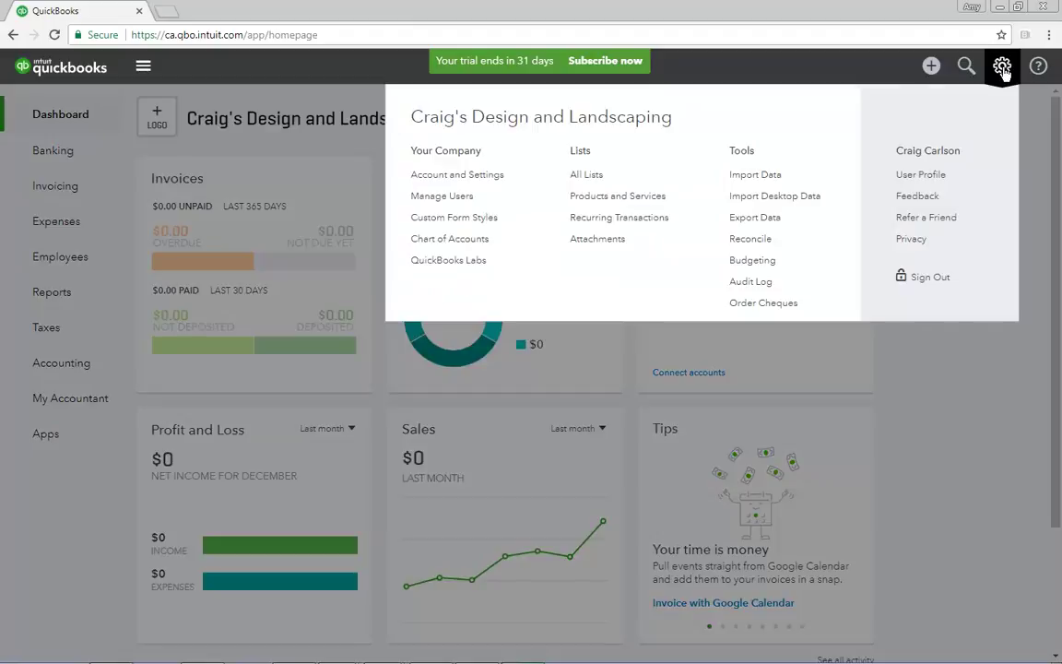
{"action": "left_click", "coordinate": [468, 174]}
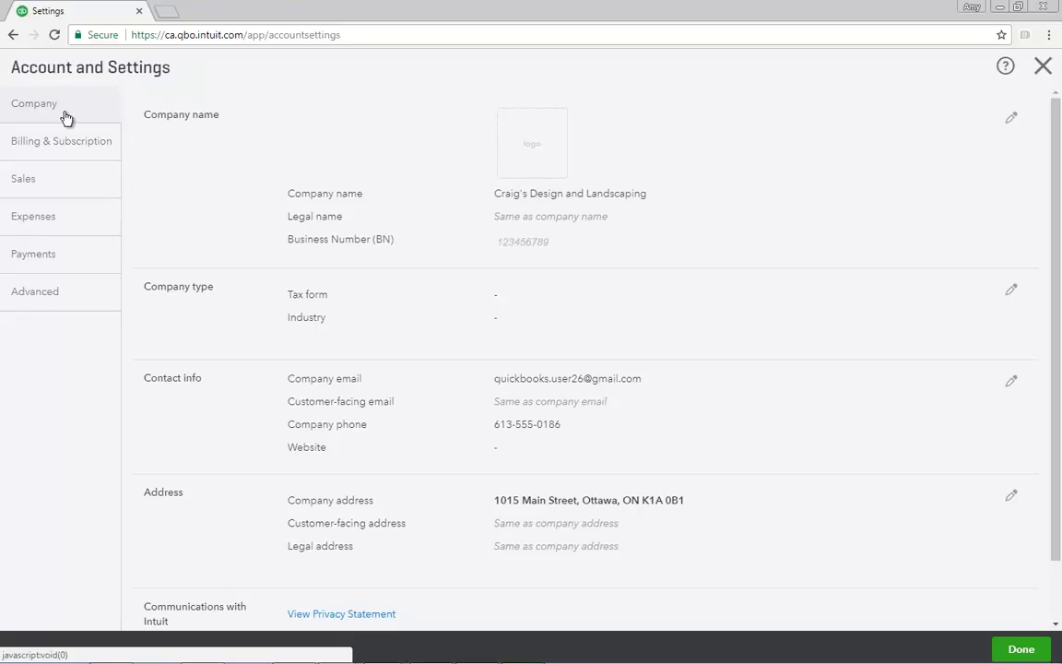
Step: Open the Company name section on the Company tab for editing
{"action": "left_click", "coordinate": [208, 149]}
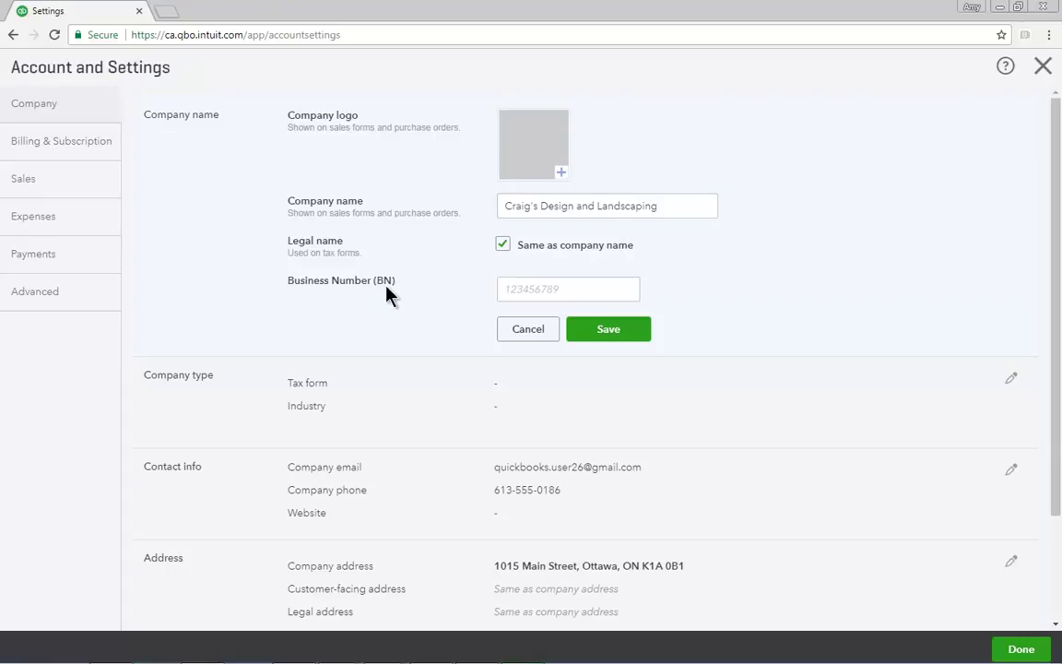
Step: Check the Business Number help and save the company name with legal name unchanged
{"action": "mouse_move", "coordinate": [388, 293]}
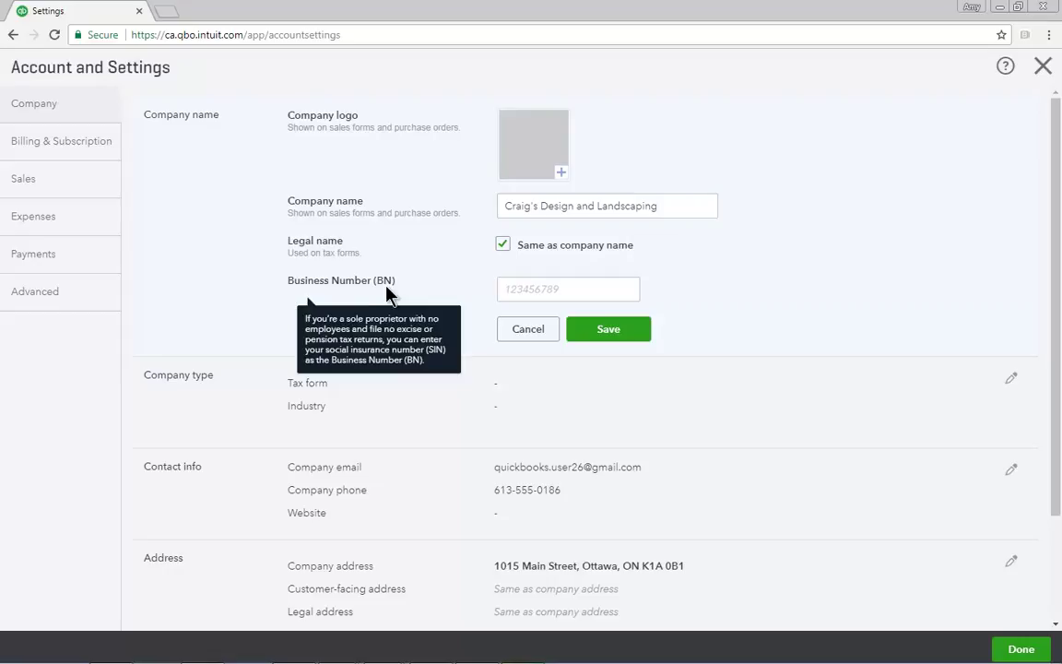
{"action": "left_click", "coordinate": [608, 330]}
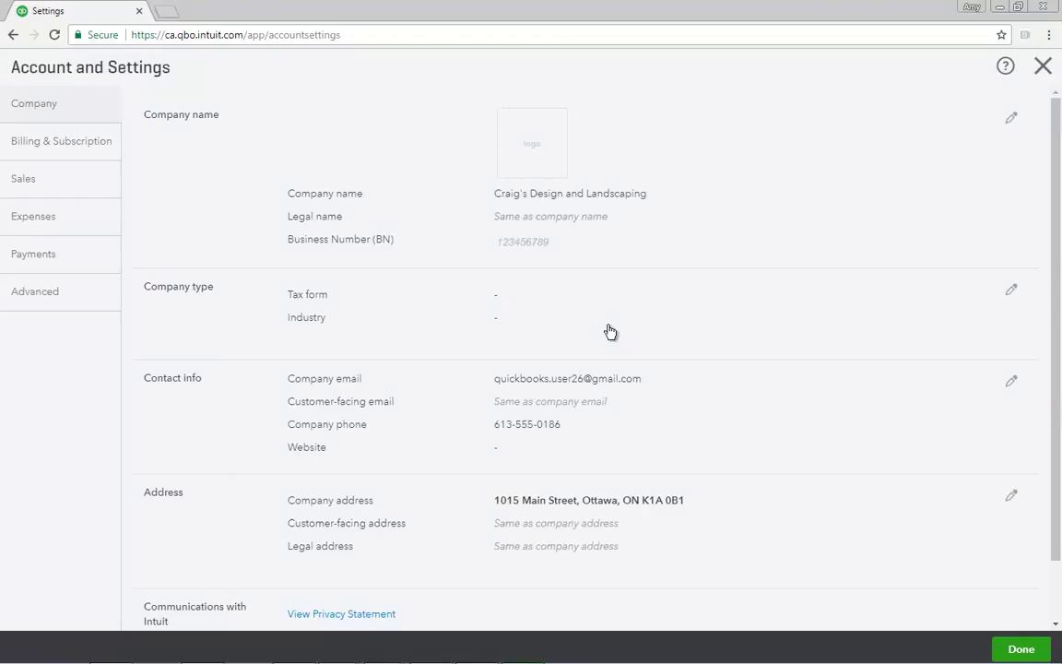
Step: Edit the Company type section and save it without choosing a tax form or industry
{"action": "left_click", "coordinate": [230, 303]}
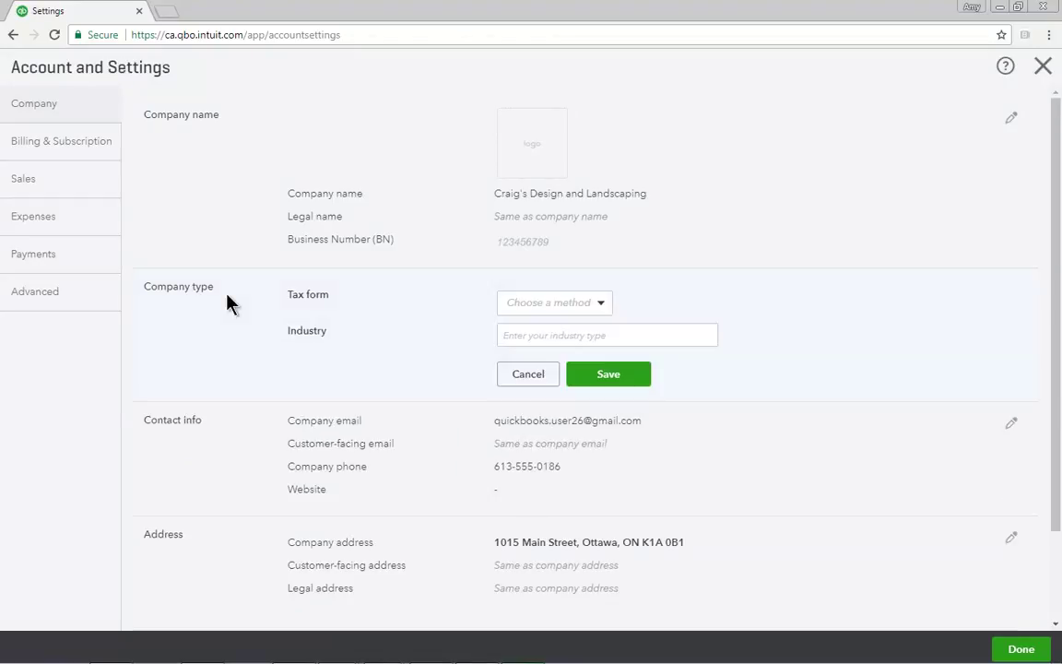
{"action": "left_click", "coordinate": [601, 303]}
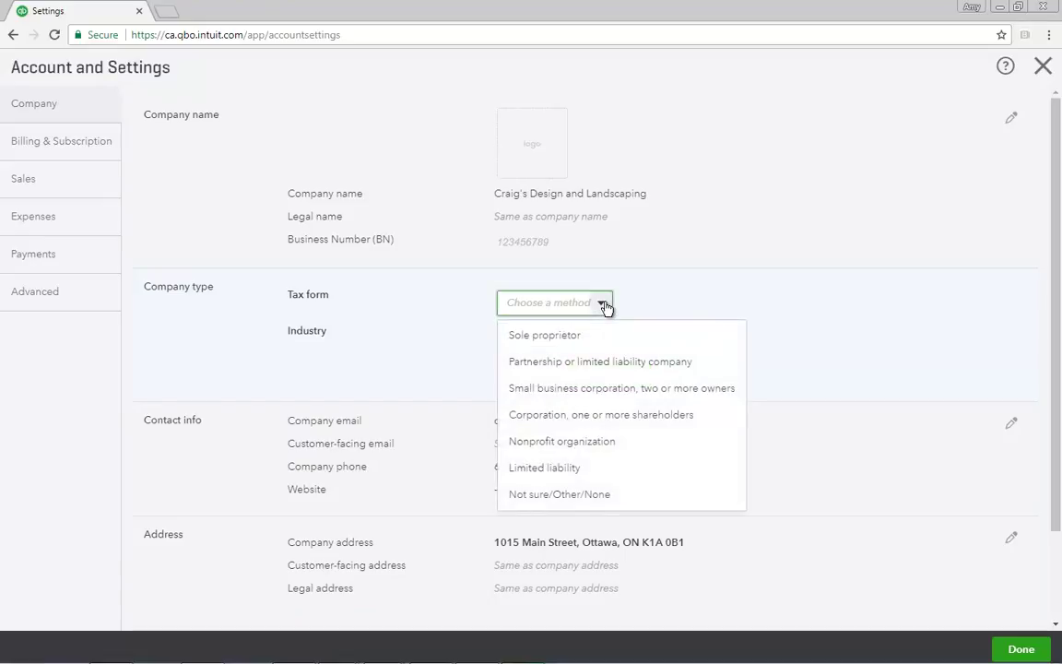
{"action": "left_click", "coordinate": [602, 304]}
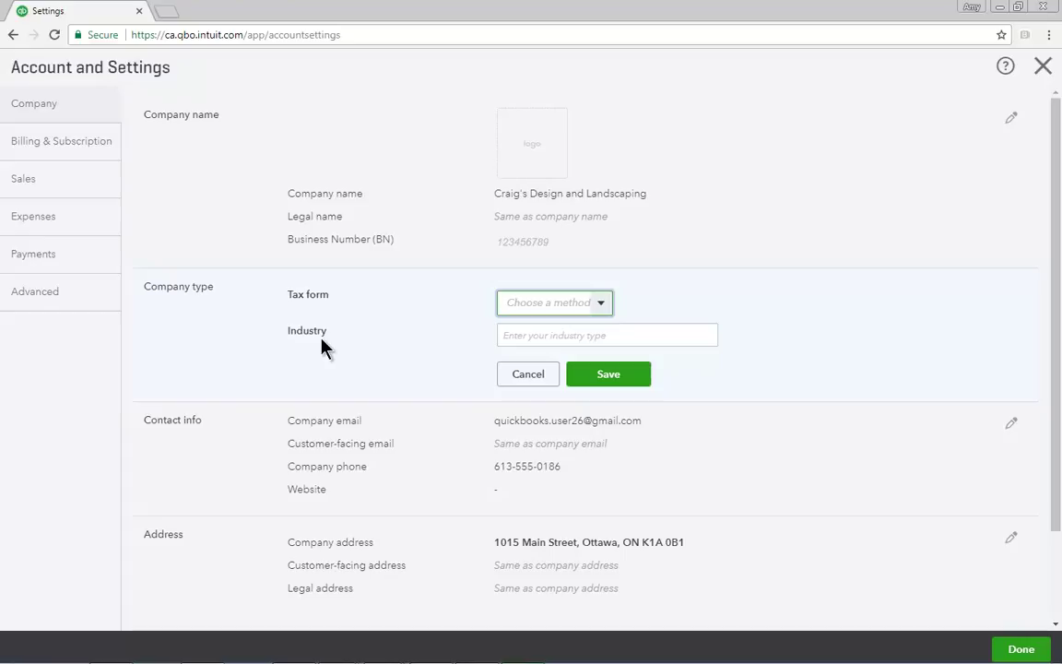
{"action": "left_click", "coordinate": [605, 376]}
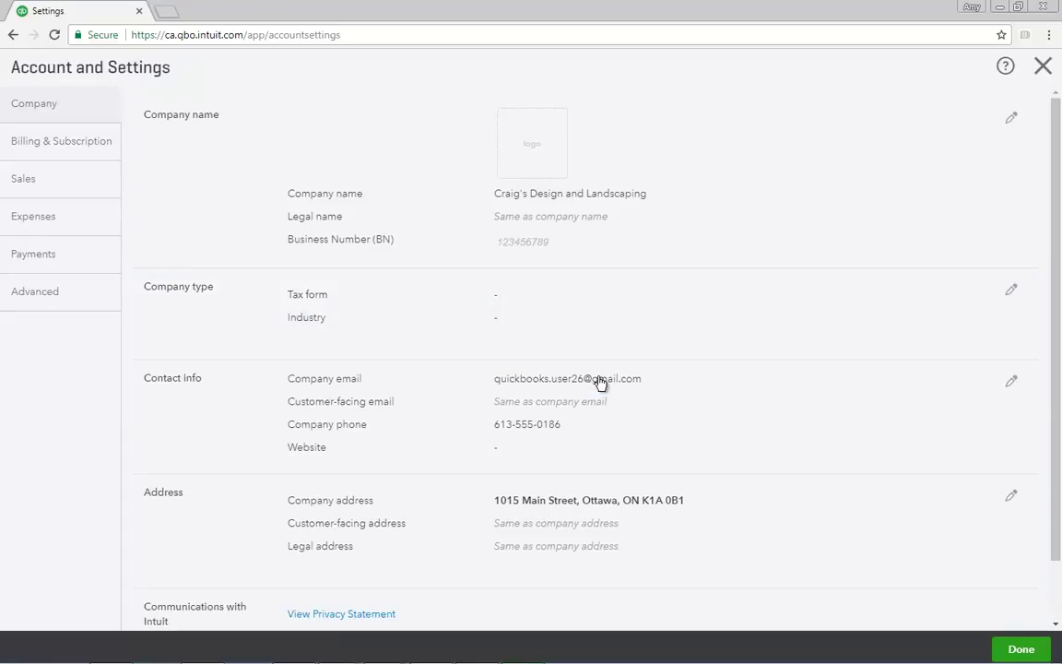
Step: Save the Contact info section unchanged, with customer-facing email same as company email
{"action": "left_click", "coordinate": [205, 392]}
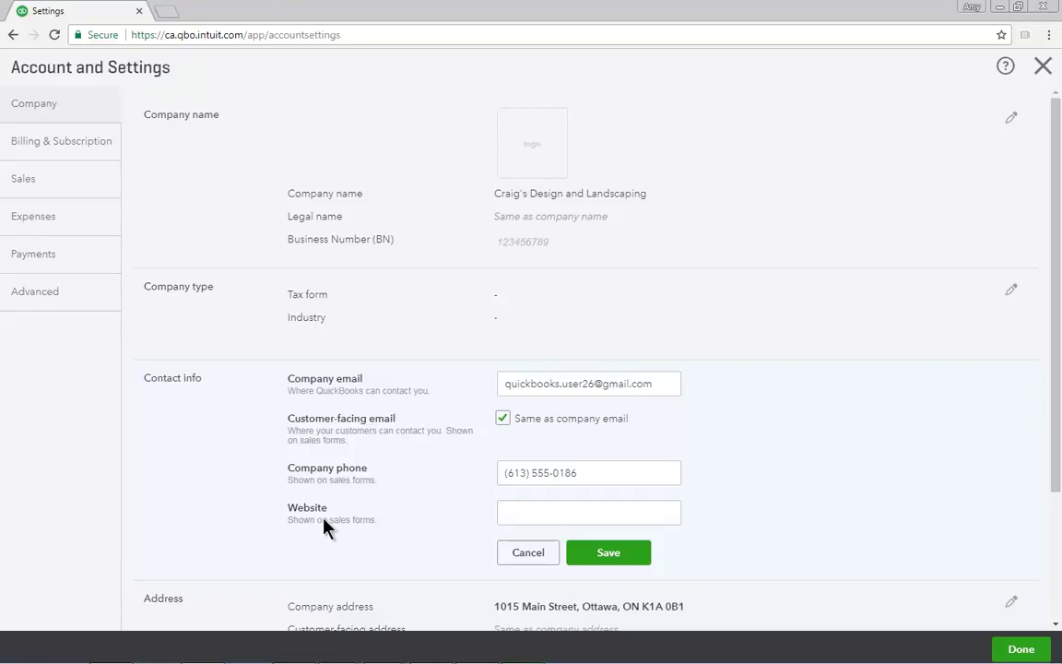
{"action": "left_click", "coordinate": [583, 556]}
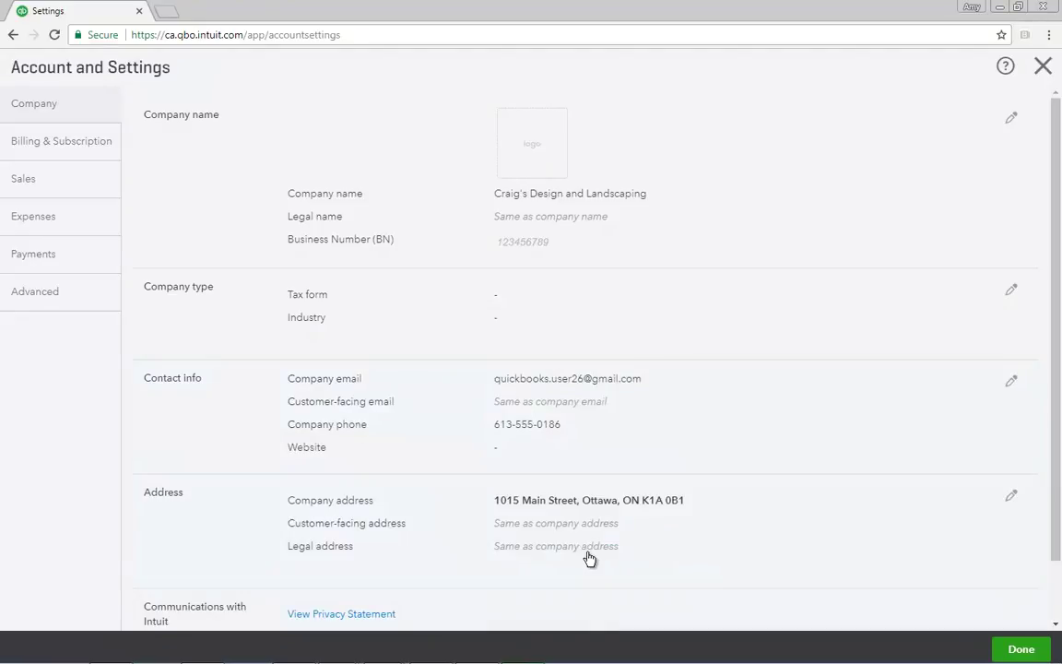
Step: Save the Address section unchanged, keeping customer-facing and legal addresses same as company address
{"action": "left_click", "coordinate": [194, 496]}
{"action": "scroll", "coordinate": [194, 502], "scroll_direction": "down", "scroll_amount": 1}
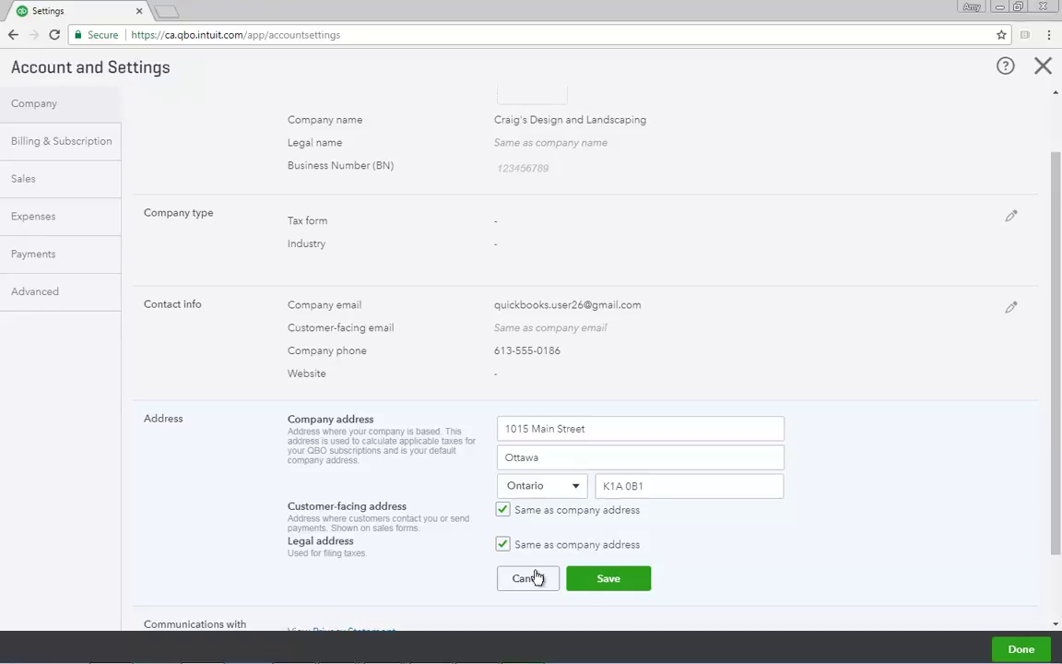
{"action": "left_click", "coordinate": [614, 581]}
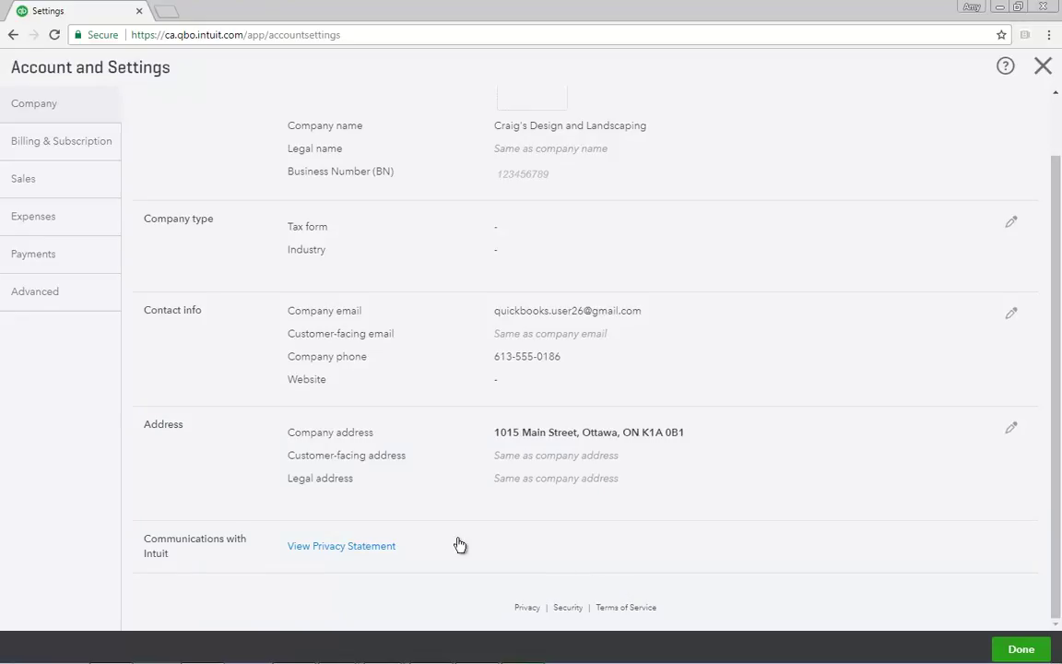
Step: Go to Advanced settings and edit the Accounting section: January fiscal year, Accrual method
{"action": "left_click", "coordinate": [37, 291]}
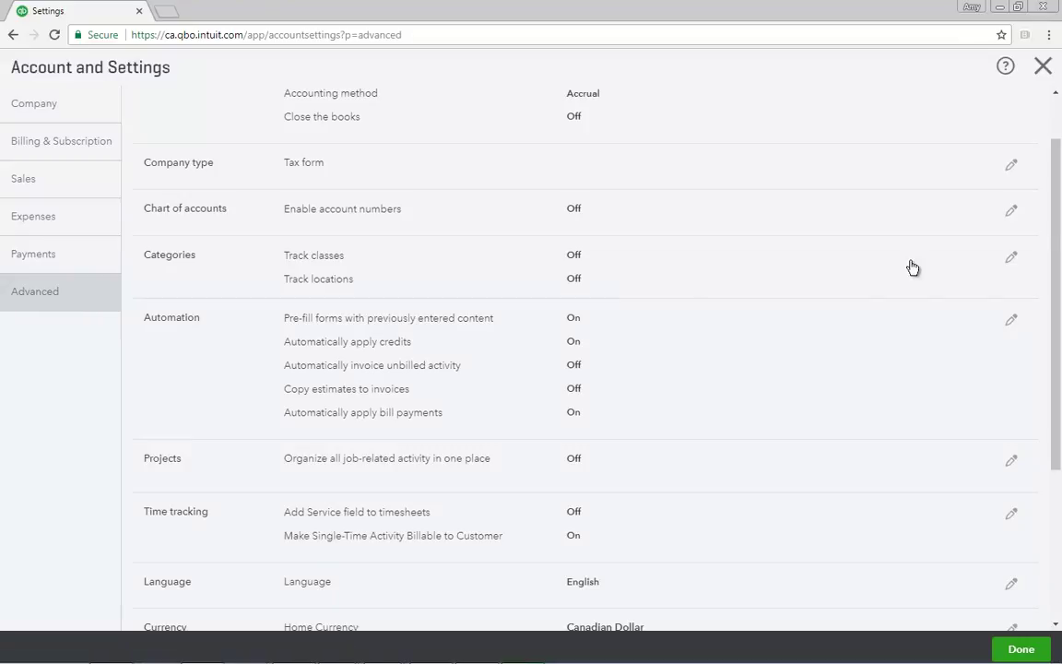
{"action": "left_click_drag", "start_coordinate": [1056, 246], "coordinate": [1057, 199]}
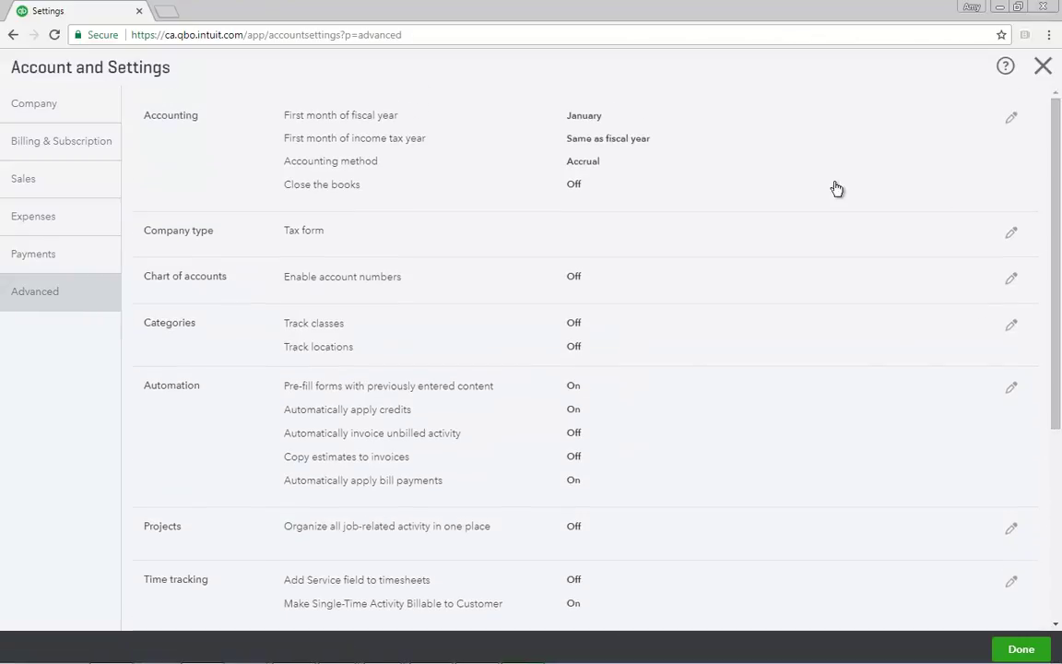
{"action": "left_click", "coordinate": [184, 135]}
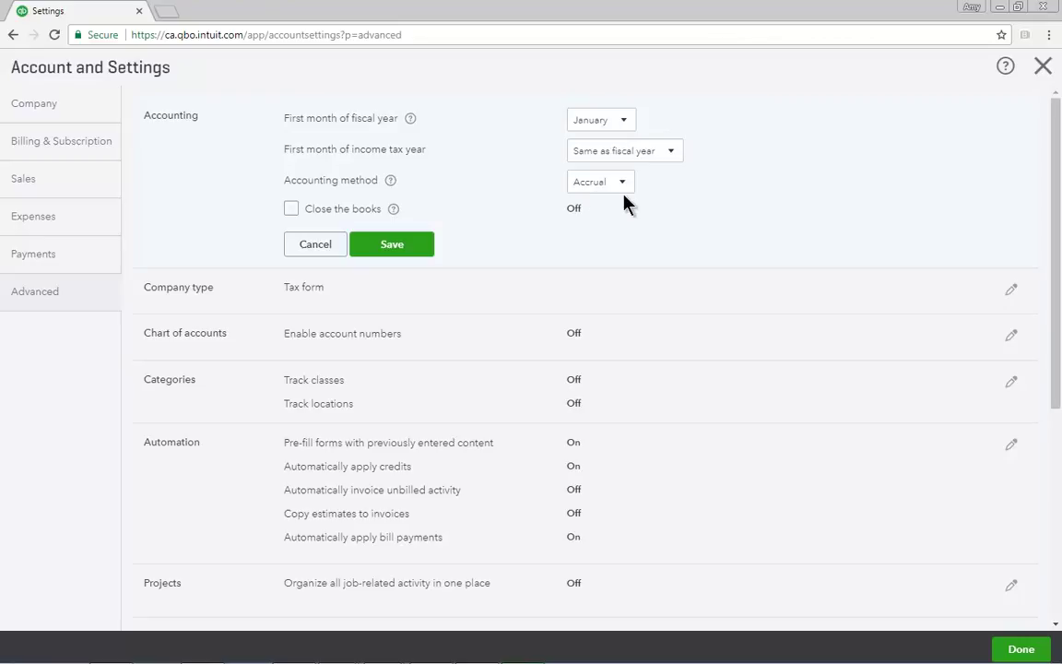
Step: Review the close-the-books date and change options, then leave closing off and save accounting preferences
{"action": "left_click", "coordinate": [291, 210]}
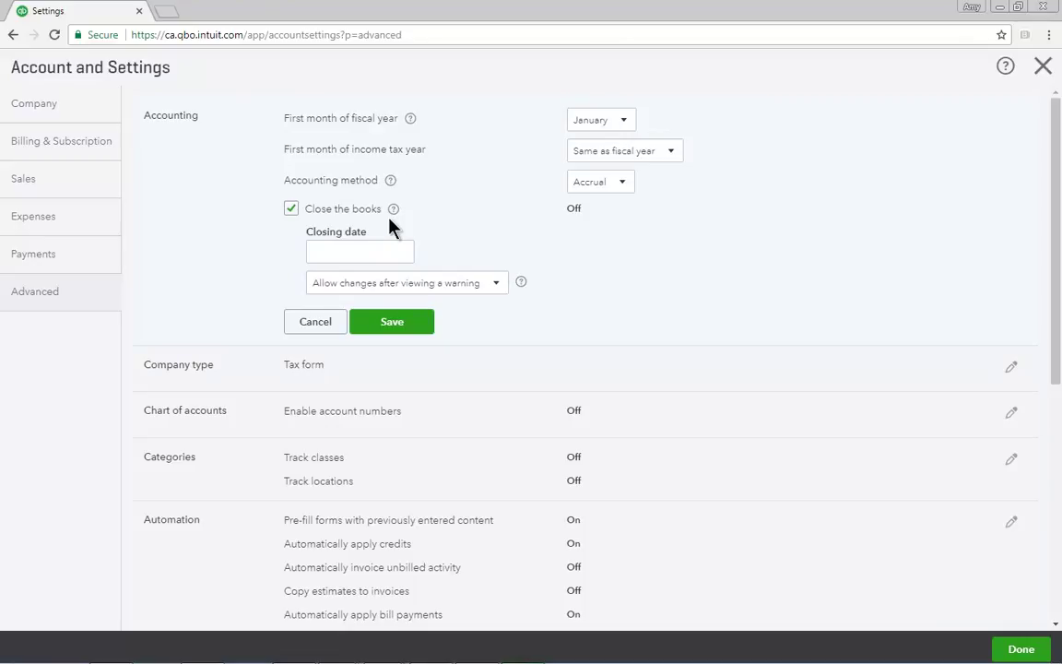
{"action": "left_click", "coordinate": [368, 251]}
{"action": "left_click", "coordinate": [498, 284]}
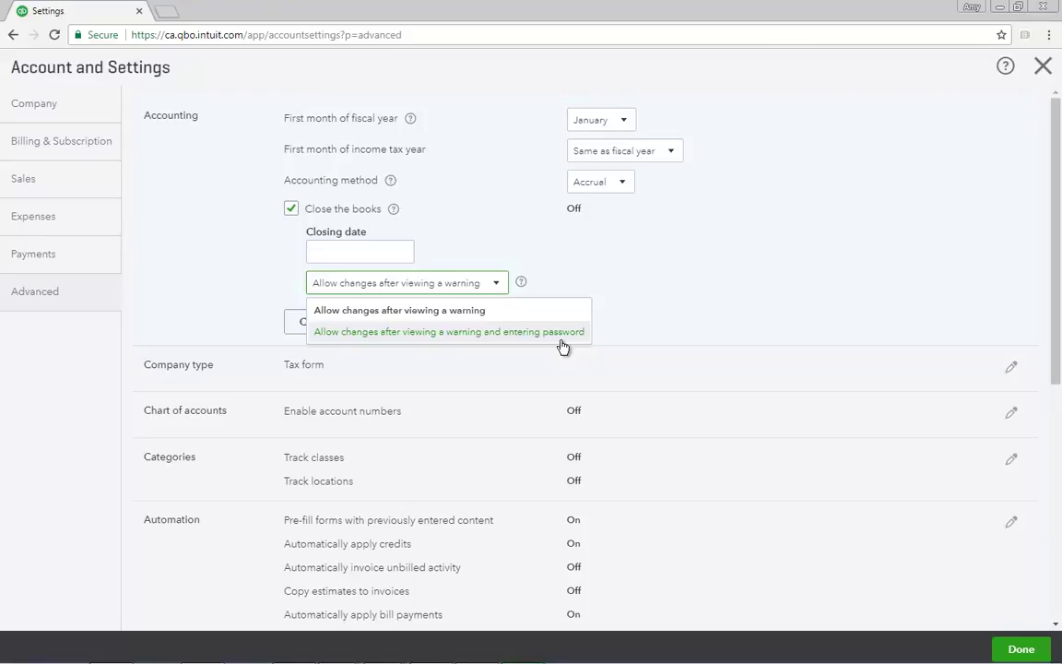
{"action": "left_click", "coordinate": [550, 255]}
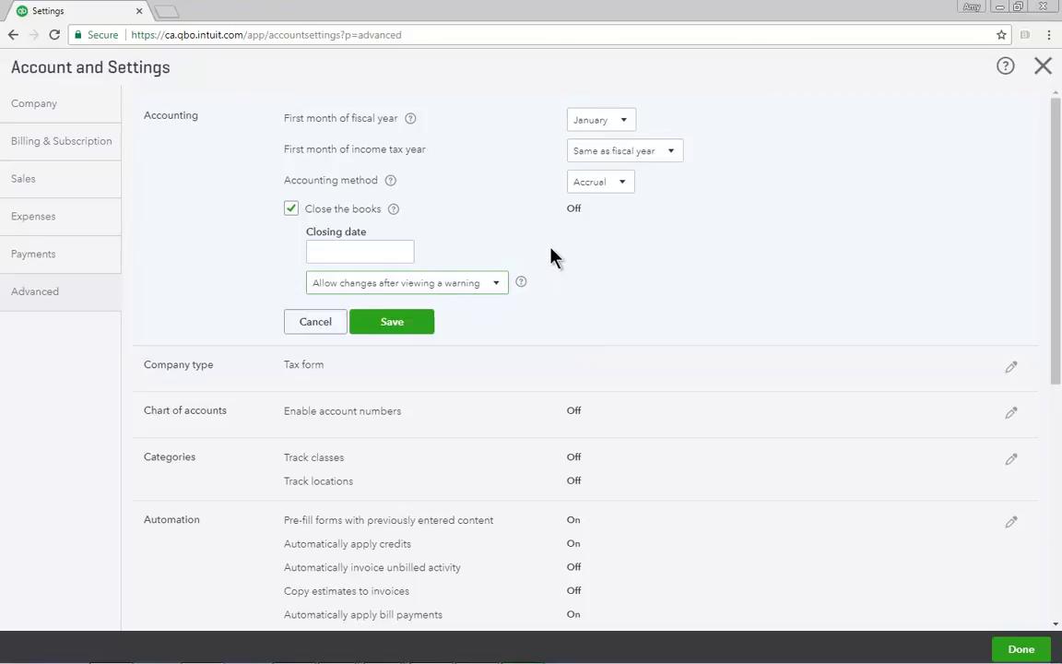
{"action": "left_click", "coordinate": [291, 209]}
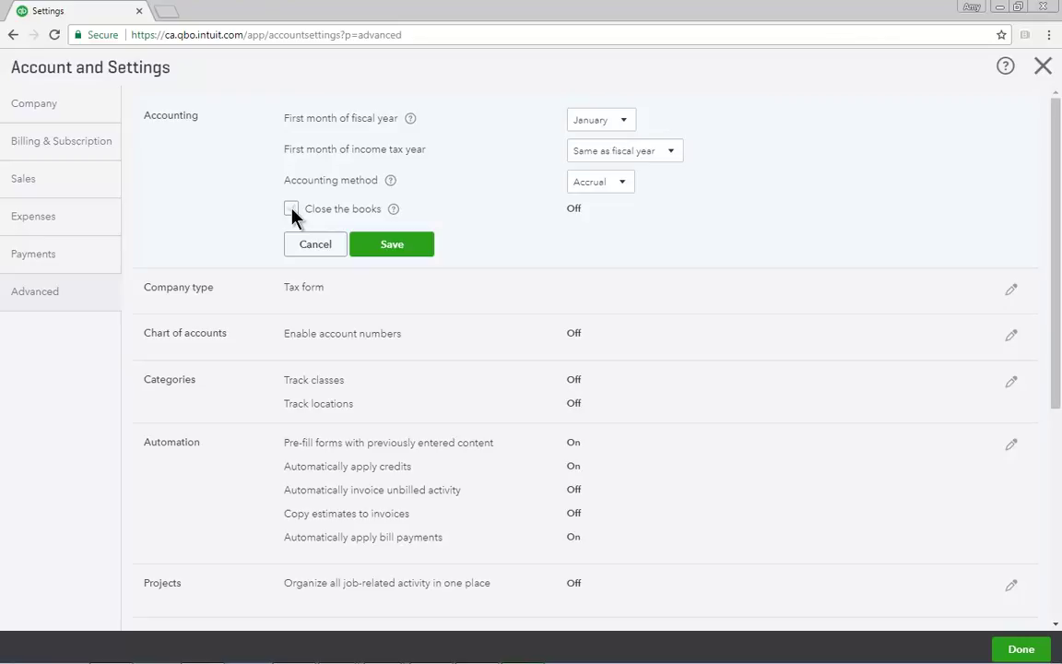
{"action": "left_click", "coordinate": [394, 247]}
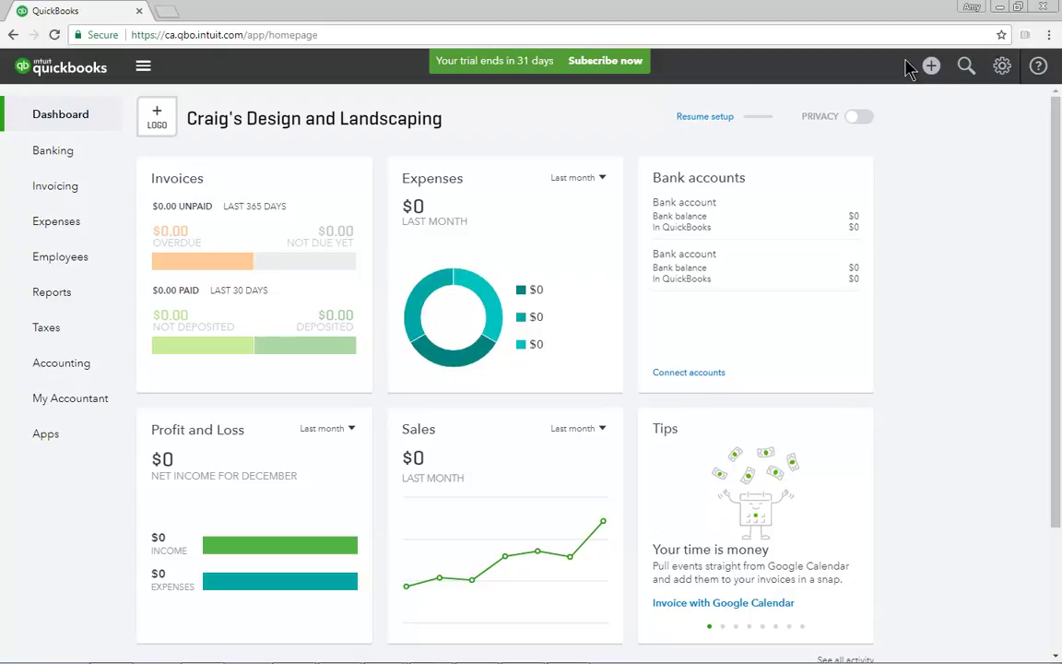
Step: Go to Import Data from the gear menu and choose to import Customers
{"action": "left_click", "coordinate": [1002, 67]}
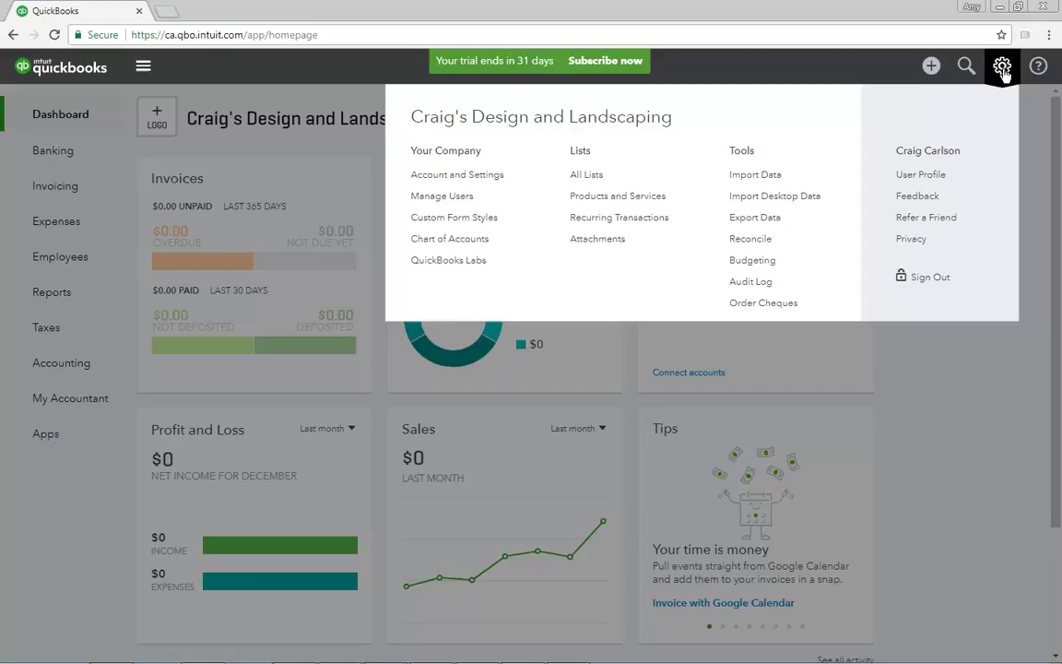
{"action": "left_click", "coordinate": [752, 175]}
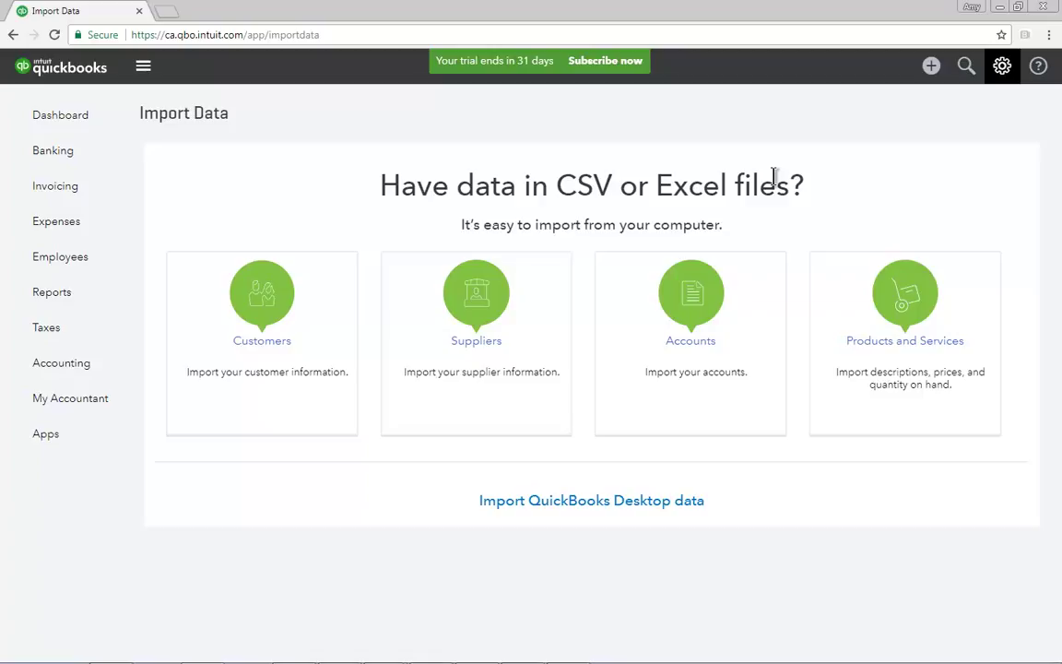
{"action": "left_click", "coordinate": [291, 344]}
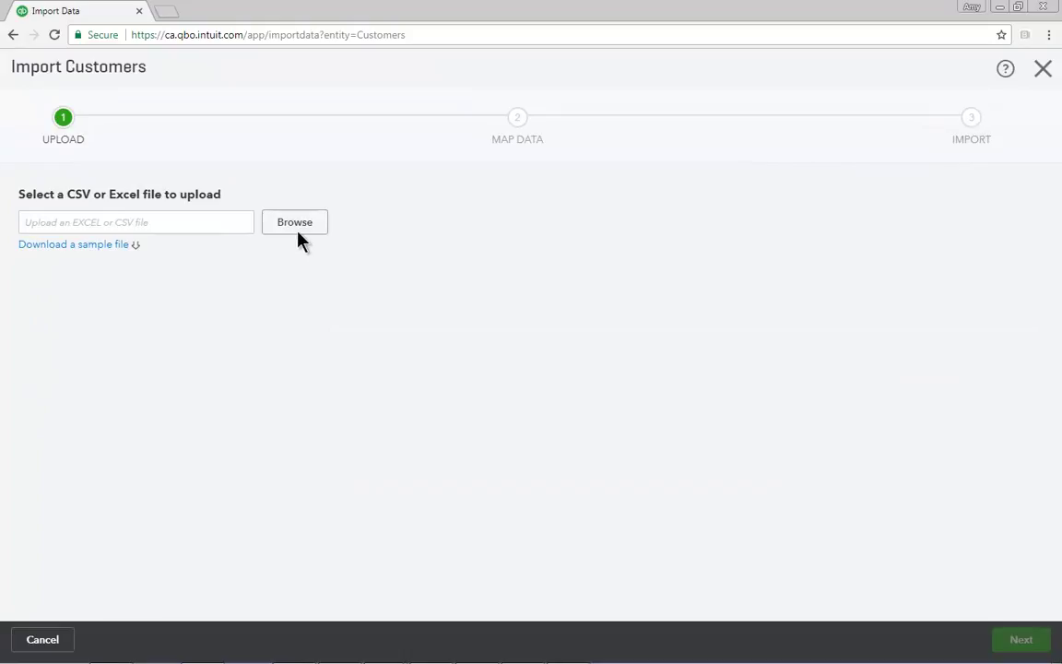
Step: Upload the Customer List file and continue to the field-mapping step
{"action": "left_click", "coordinate": [299, 229]}
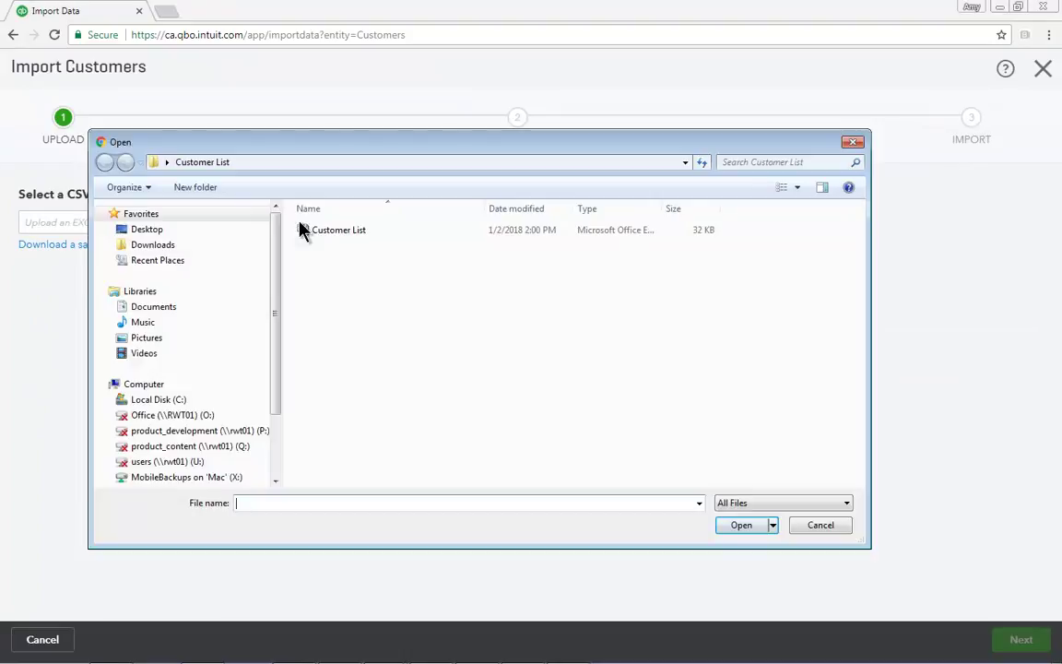
{"action": "left_click", "coordinate": [314, 232]}
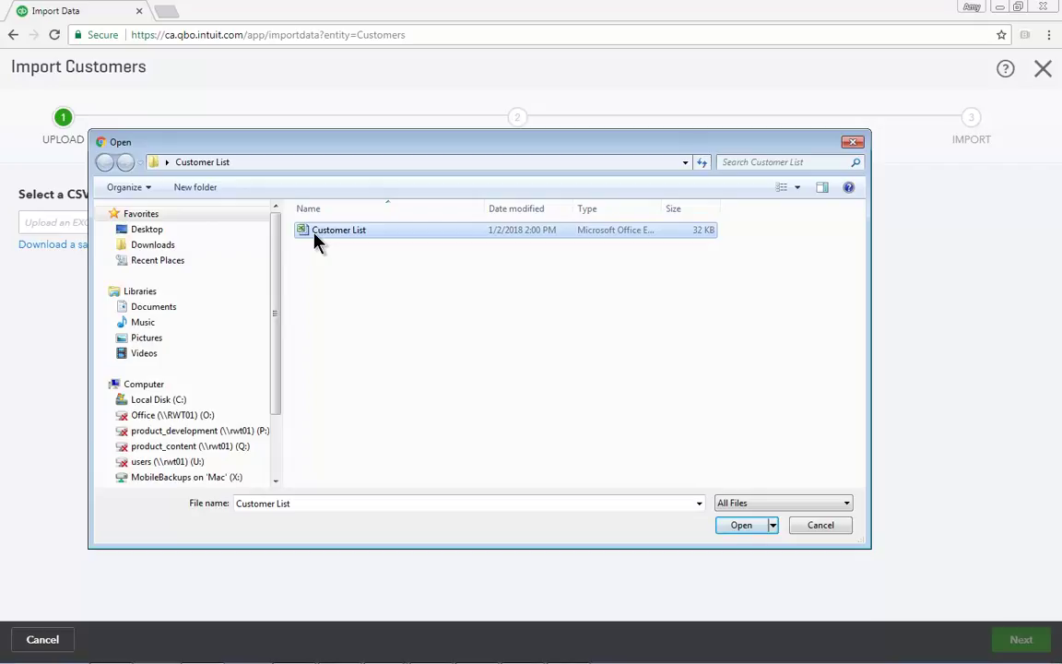
{"action": "left_click", "coordinate": [737, 525]}
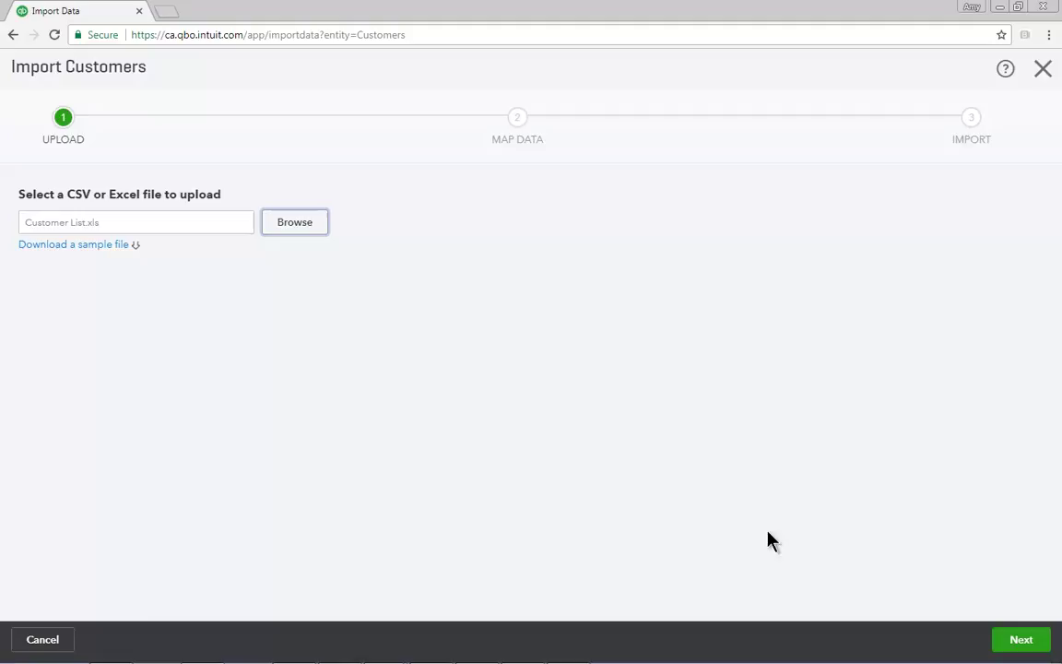
{"action": "left_click", "coordinate": [1021, 640]}
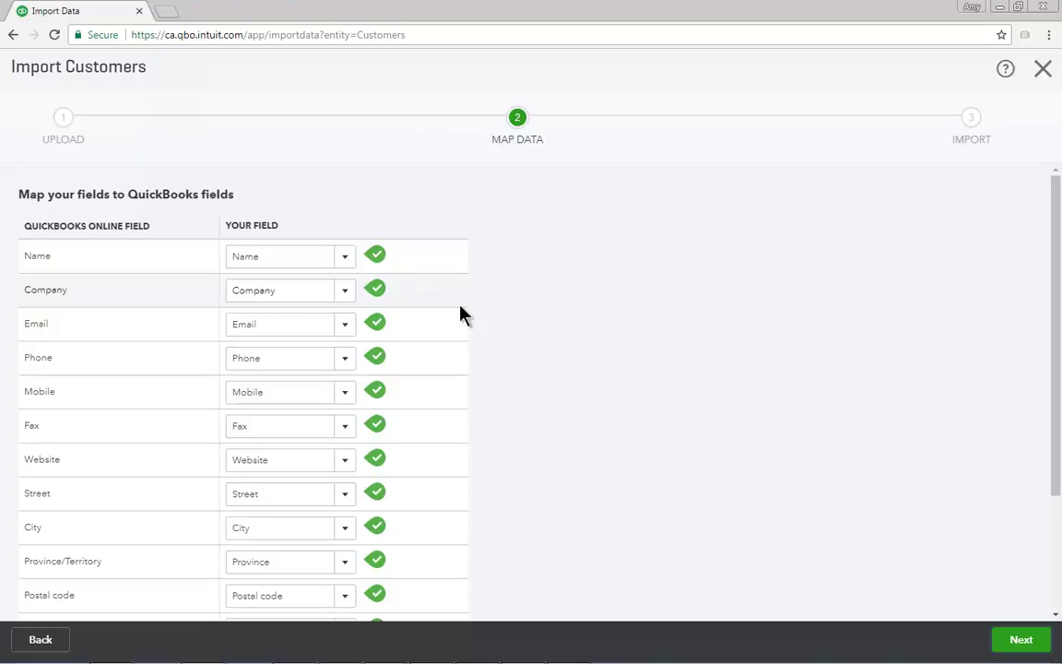
Step: Advance past field mapping and import the 9 ready customers
{"action": "left_click", "coordinate": [1025, 645]}
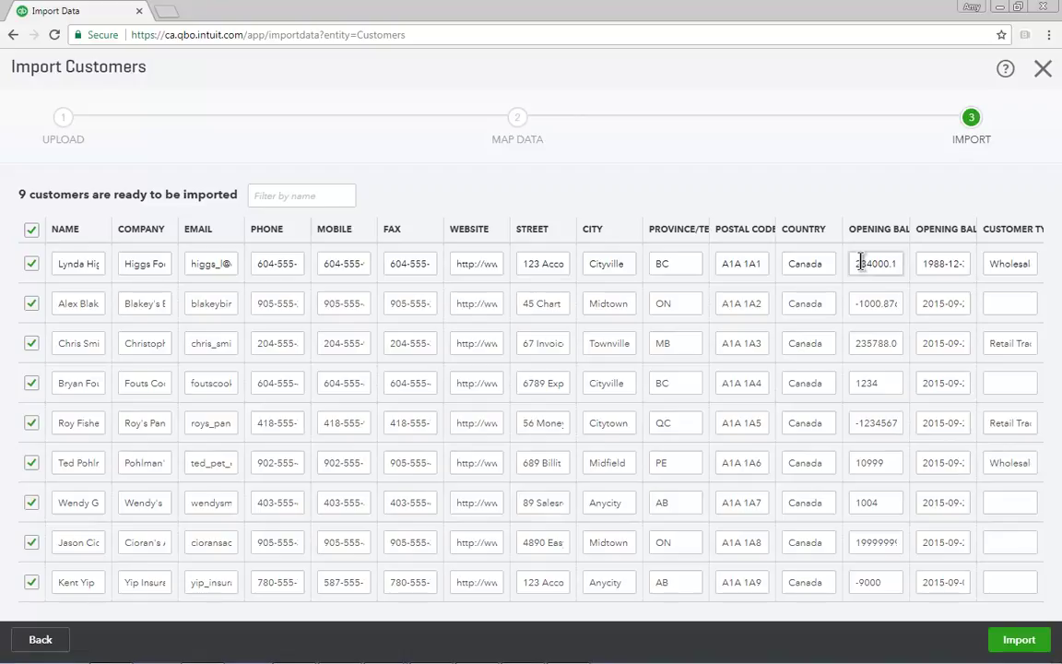
{"action": "left_click", "coordinate": [1020, 645]}
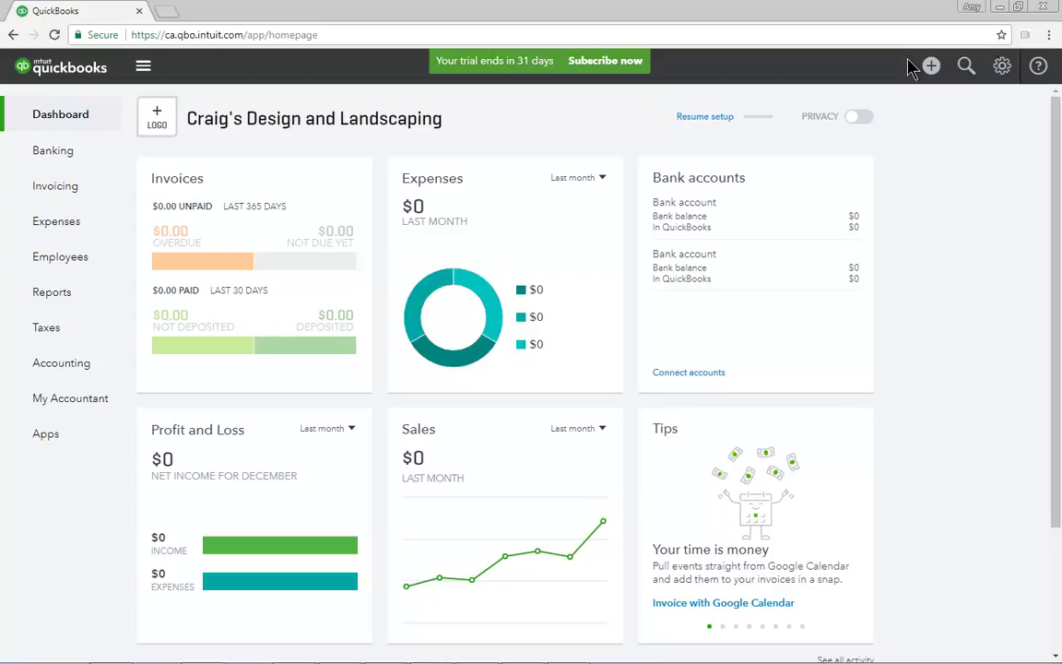
Step: Open the gear menu of company settings and tools from the dashboard
{"action": "left_click", "coordinate": [1002, 66]}
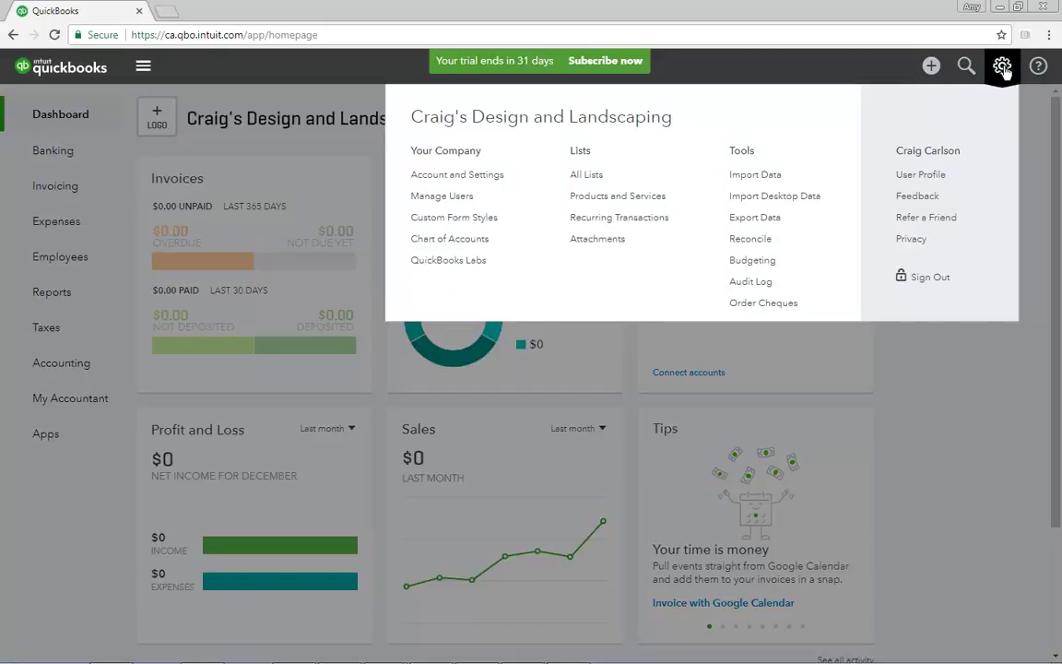
Step: Go to Manage Users and start adding a new user
{"action": "left_click", "coordinate": [457, 196]}
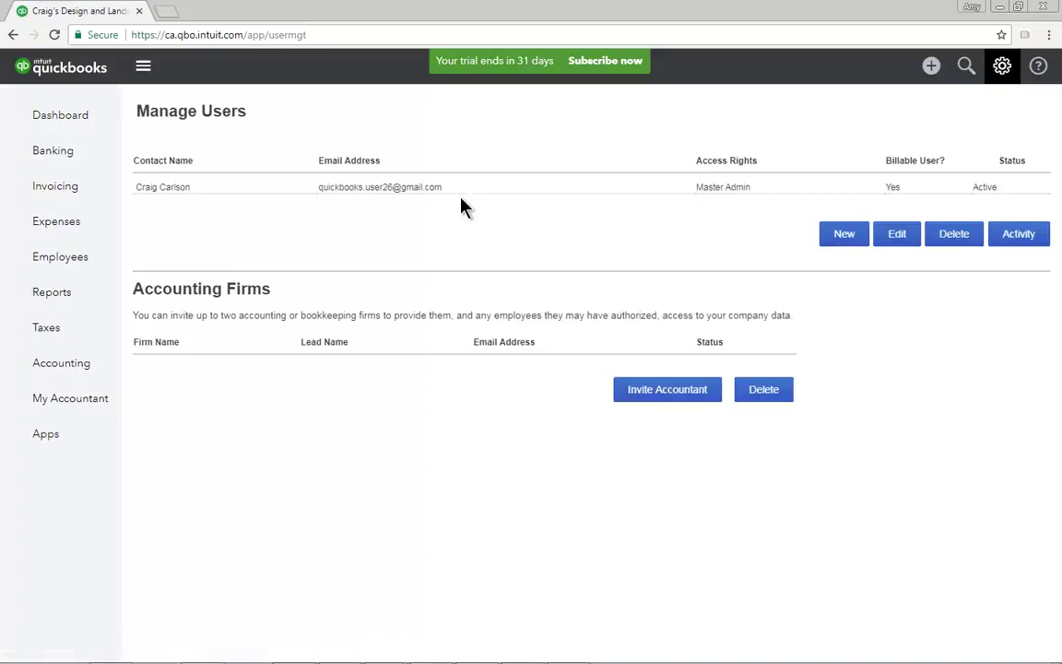
{"action": "left_click", "coordinate": [846, 236]}
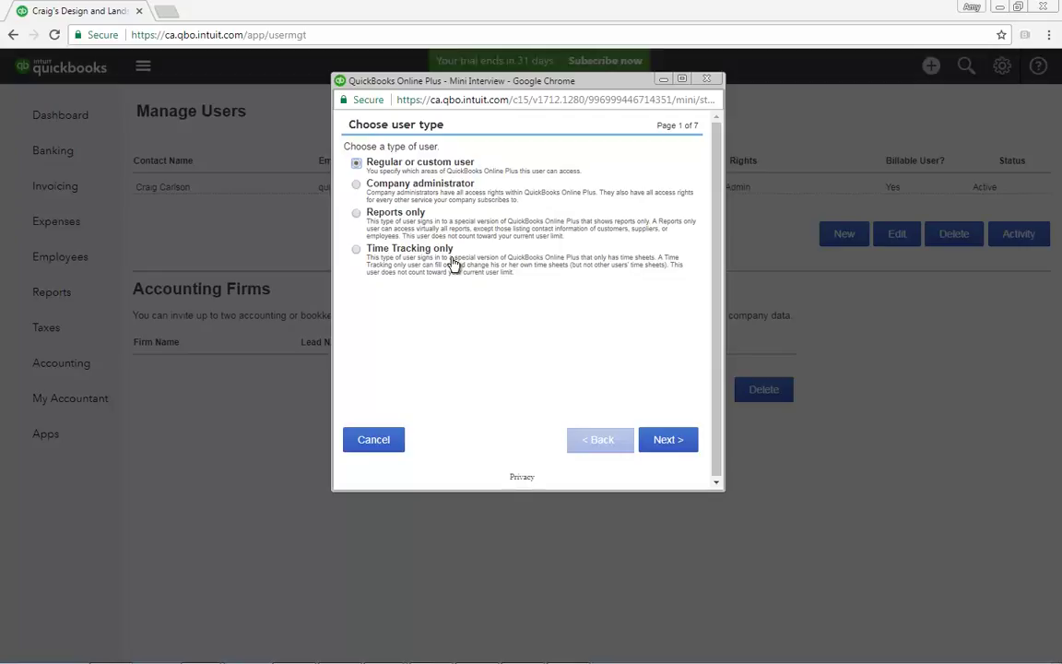
Step: Keep Regular or custom user, then give Limited access to Customers and Sales
{"action": "left_click", "coordinate": [669, 441]}
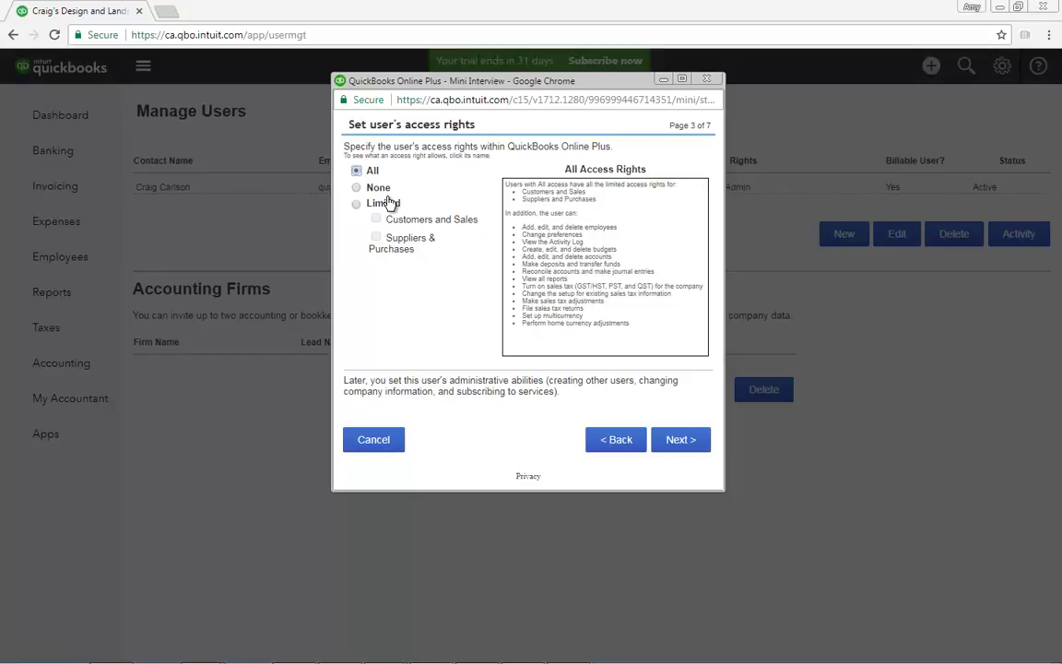
{"action": "left_click", "coordinate": [358, 206]}
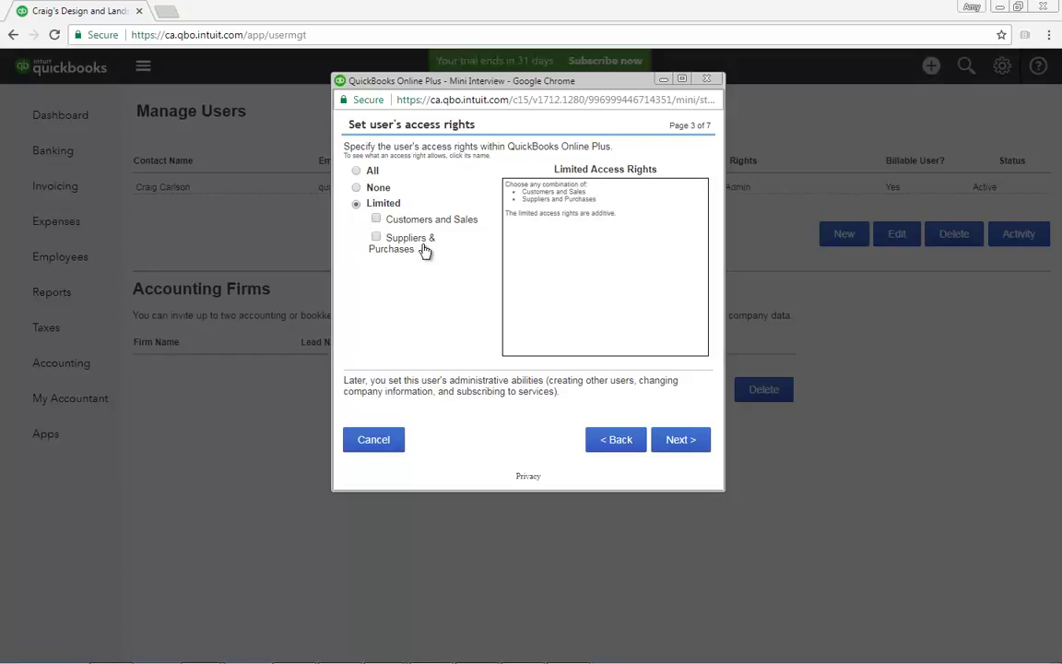
{"action": "left_click", "coordinate": [376, 220]}
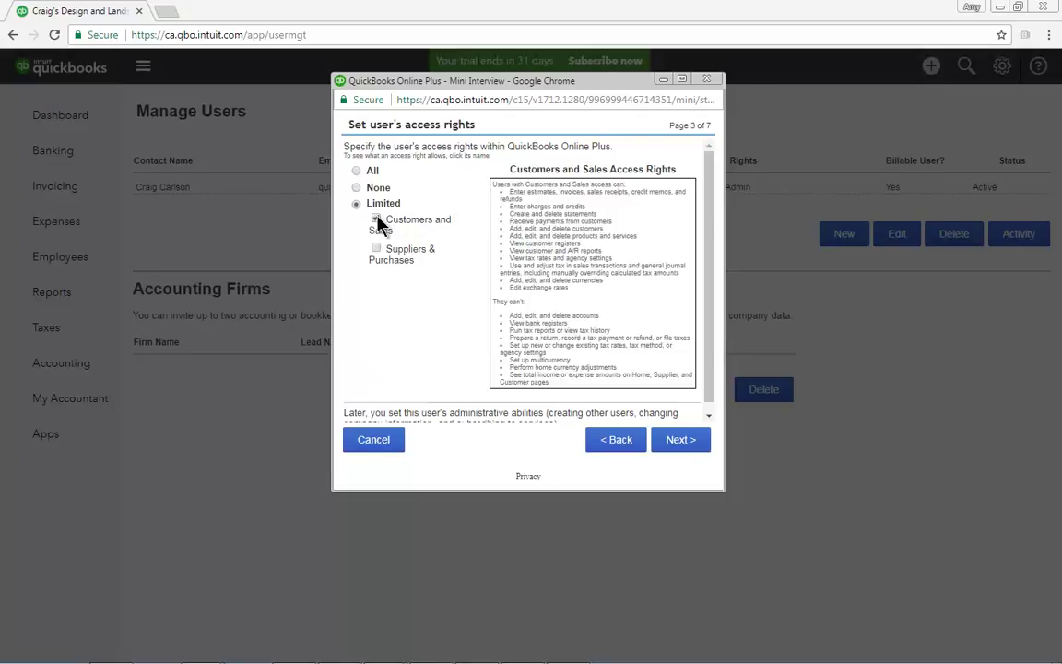
{"action": "left_click", "coordinate": [677, 441]}
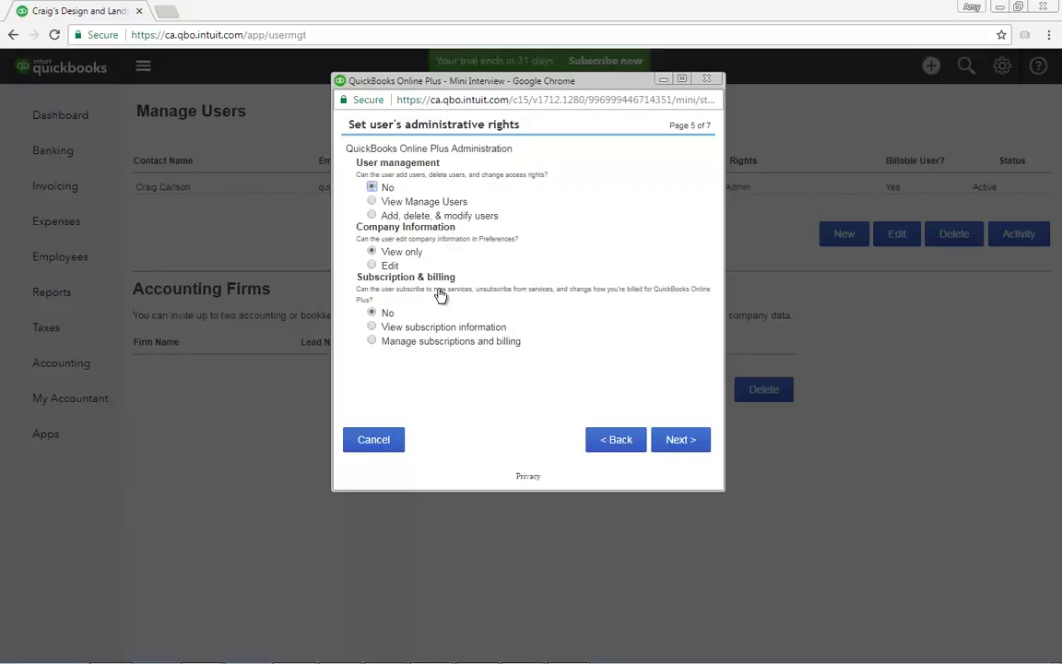
Step: Accept the default administrative rights, then enter and confirm the new user's e-mail address
{"action": "left_click", "coordinate": [676, 440]}
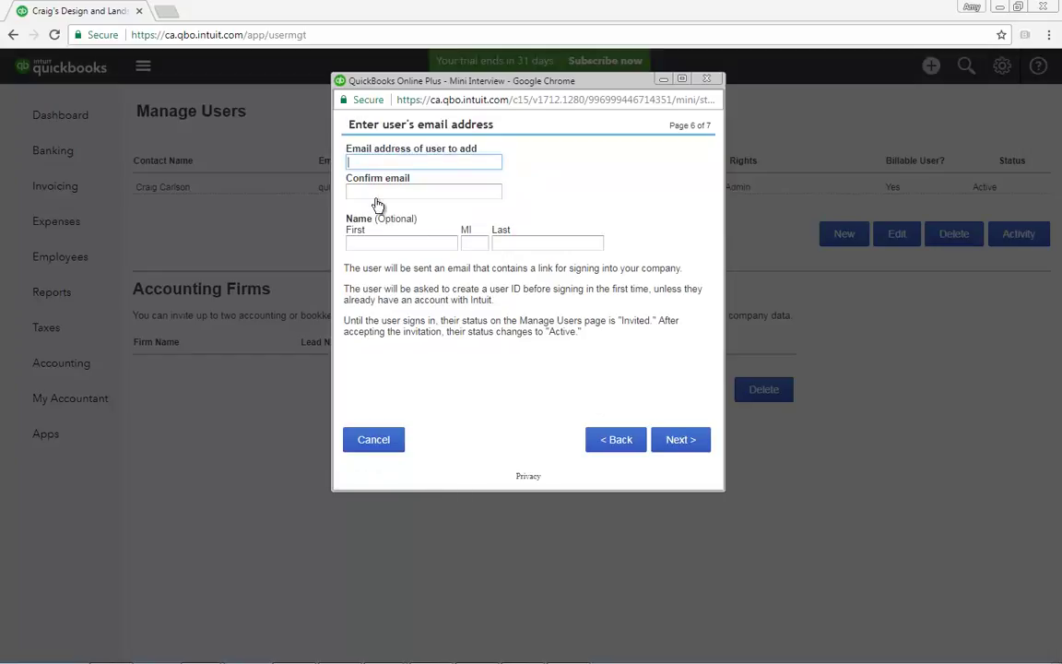
{"action": "type", "text": "john@noreply.com"}
{"action": "left_click", "coordinate": [357, 191]}
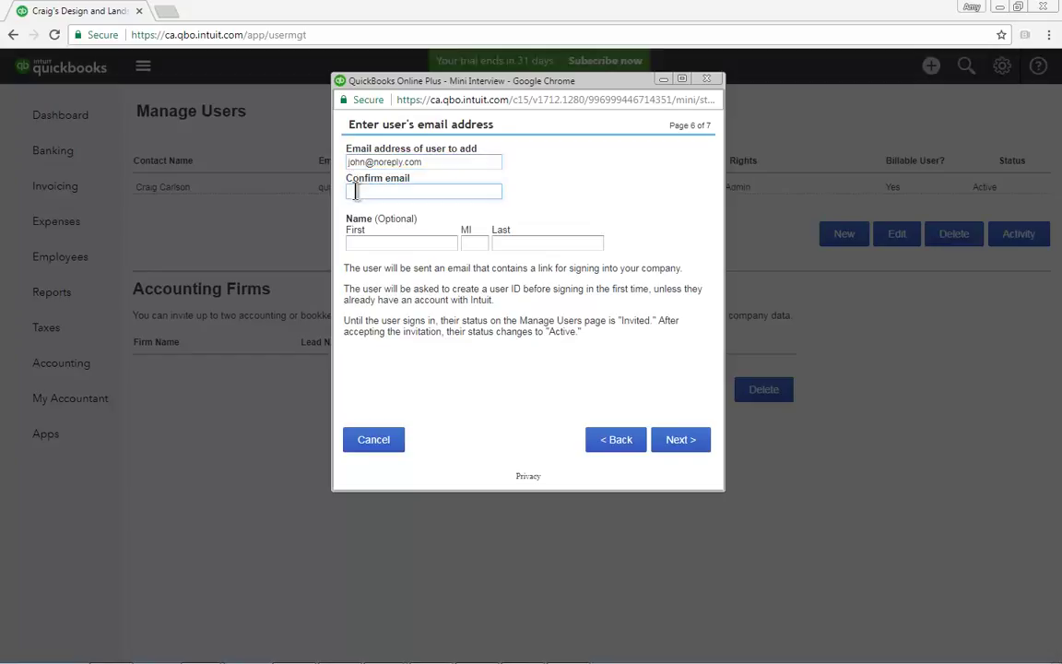
{"action": "type", "text": "john@noreply.com"}
{"action": "left_click", "coordinate": [680, 441]}
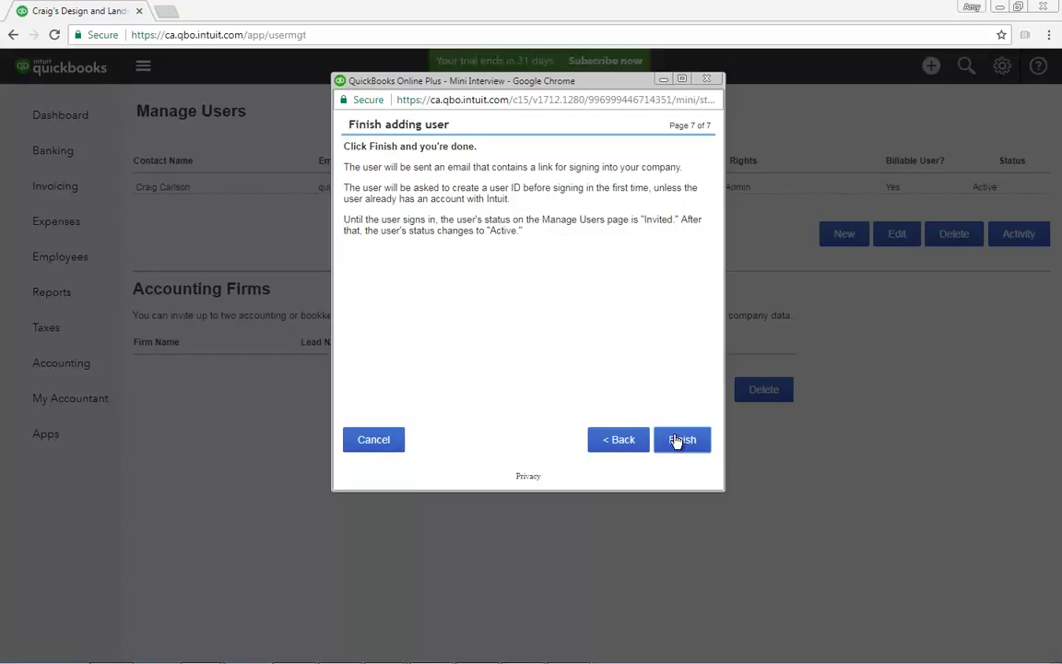
Step: Finish the wizard so the user is listed as Invited with Custom Access
{"action": "left_click", "coordinate": [676, 441]}
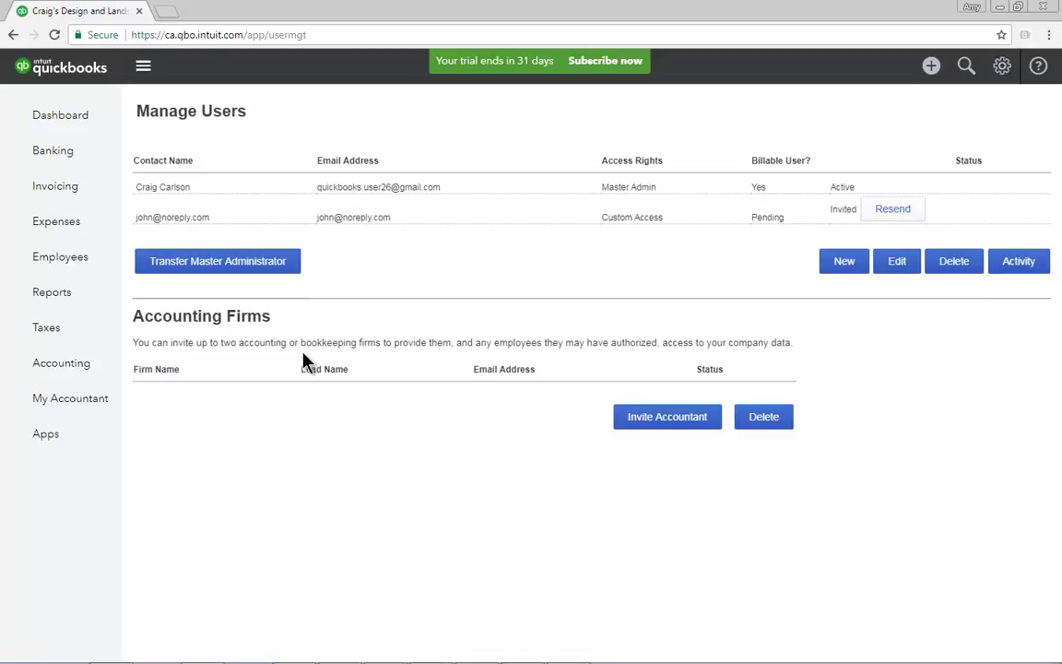
Step: Begin the accountant invitation, entering the accountant's e-mail in both e-mail fields
{"action": "left_click", "coordinate": [690, 426]}
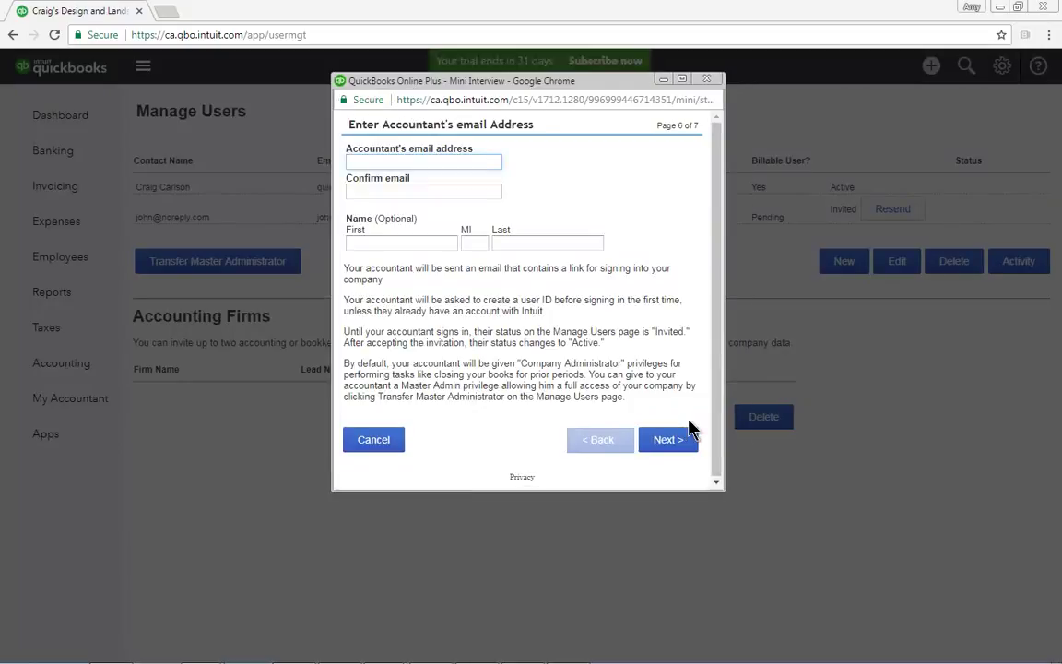
{"action": "type", "text": "accountant@ac"}
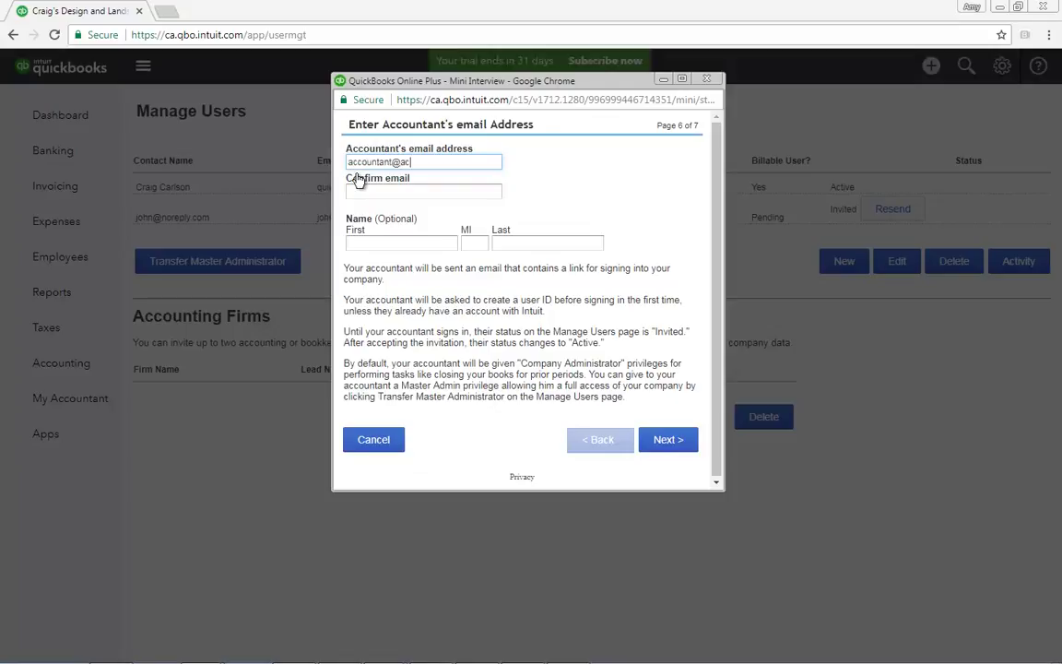
{"action": "type", "text": "countant.com"}
{"action": "left_click", "coordinate": [355, 191]}
{"action": "type", "text": "a"}
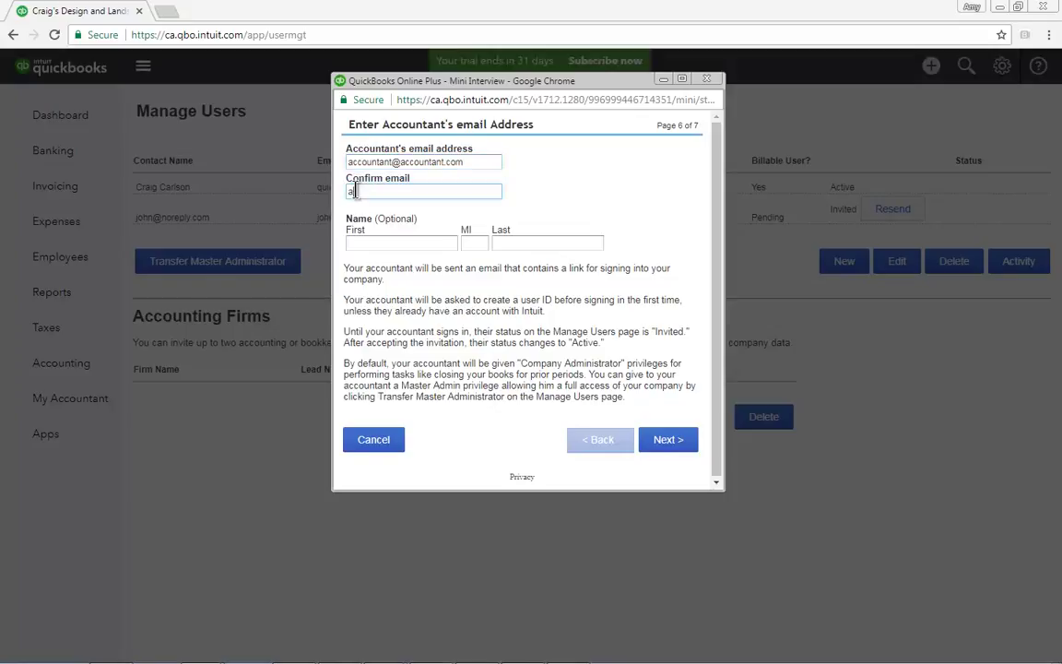
{"action": "type", "text": "ccountant@accountant.com"}
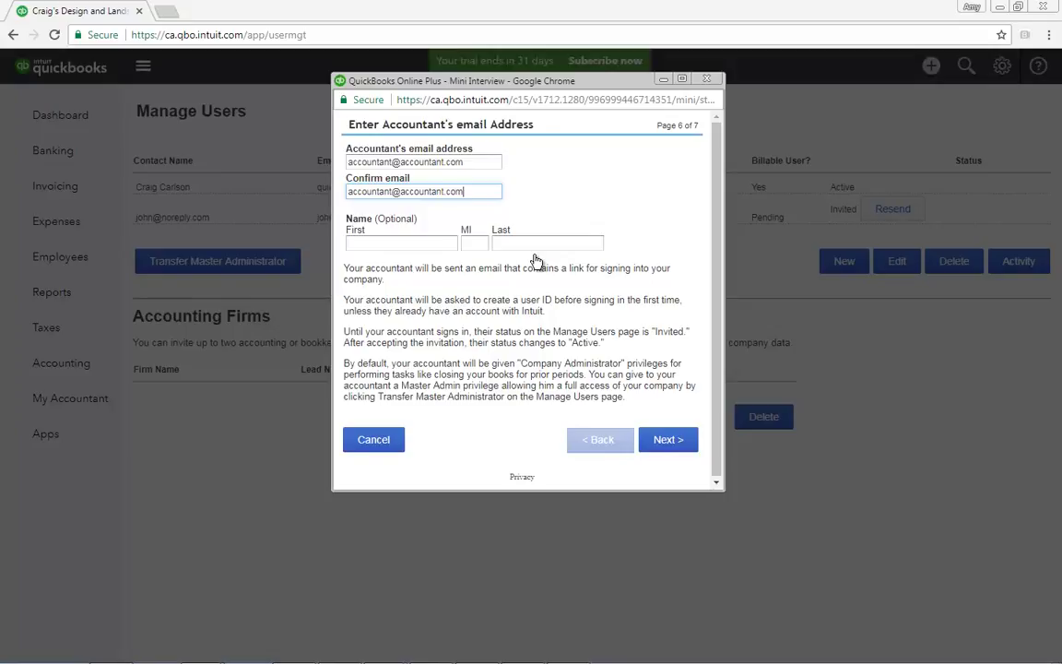
{"action": "left_click", "coordinate": [668, 439]}
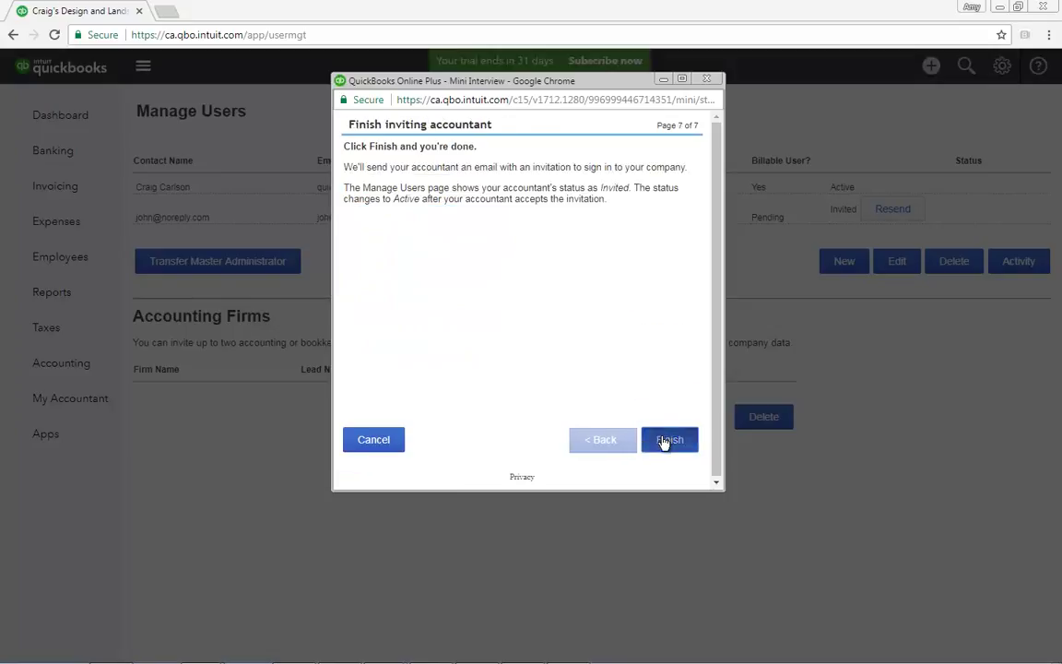
Step: Send the accountant invitation and go to the Sales Tax page
{"action": "left_click", "coordinate": [664, 440]}
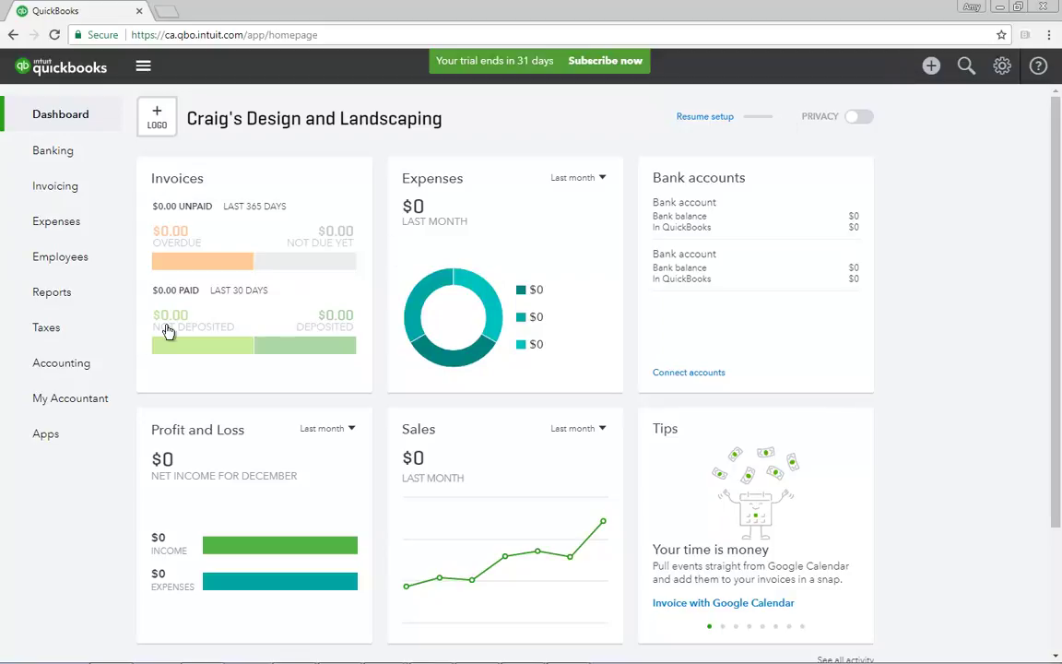
{"action": "left_click", "coordinate": [66, 340]}
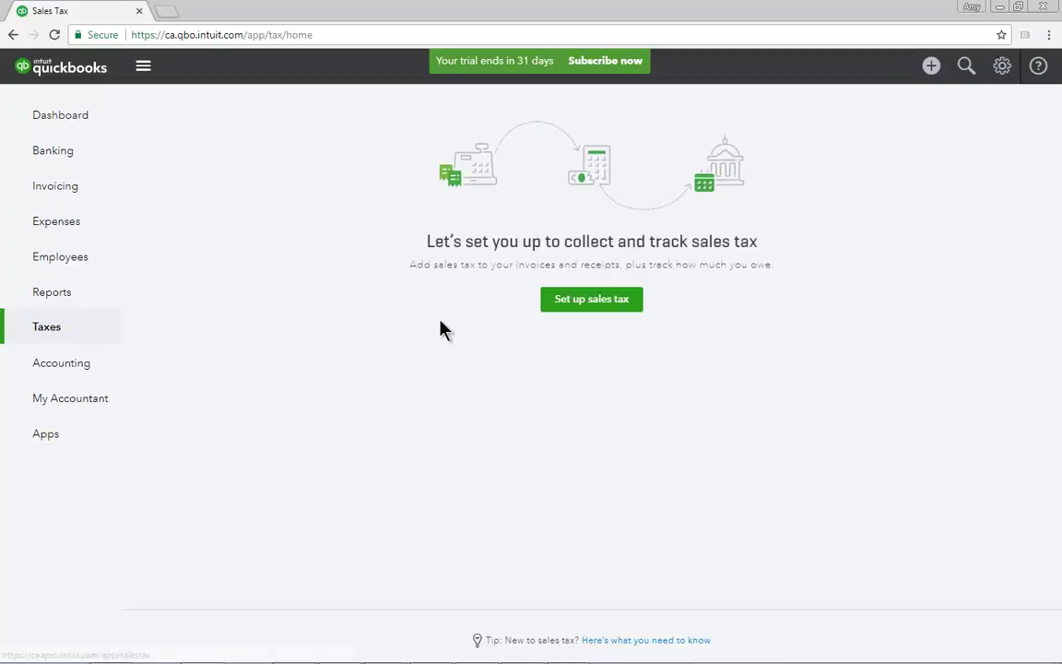
Step: Start sales tax setup with January start, Quarterly filing and Accrual, and enter the business number
{"action": "left_click", "coordinate": [598, 305]}
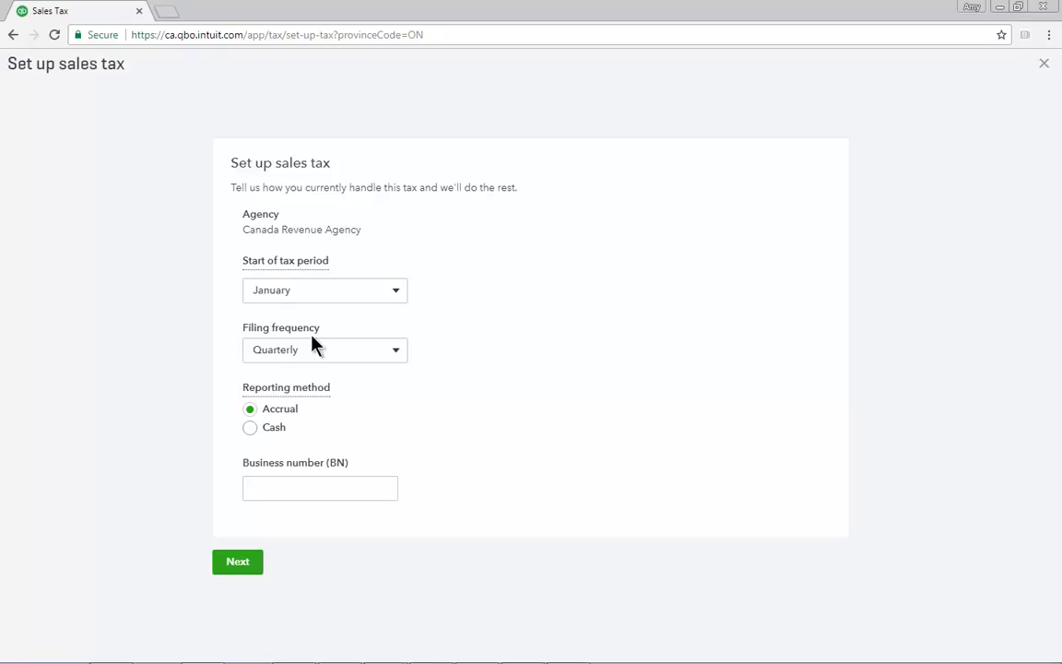
{"action": "left_click", "coordinate": [400, 360]}
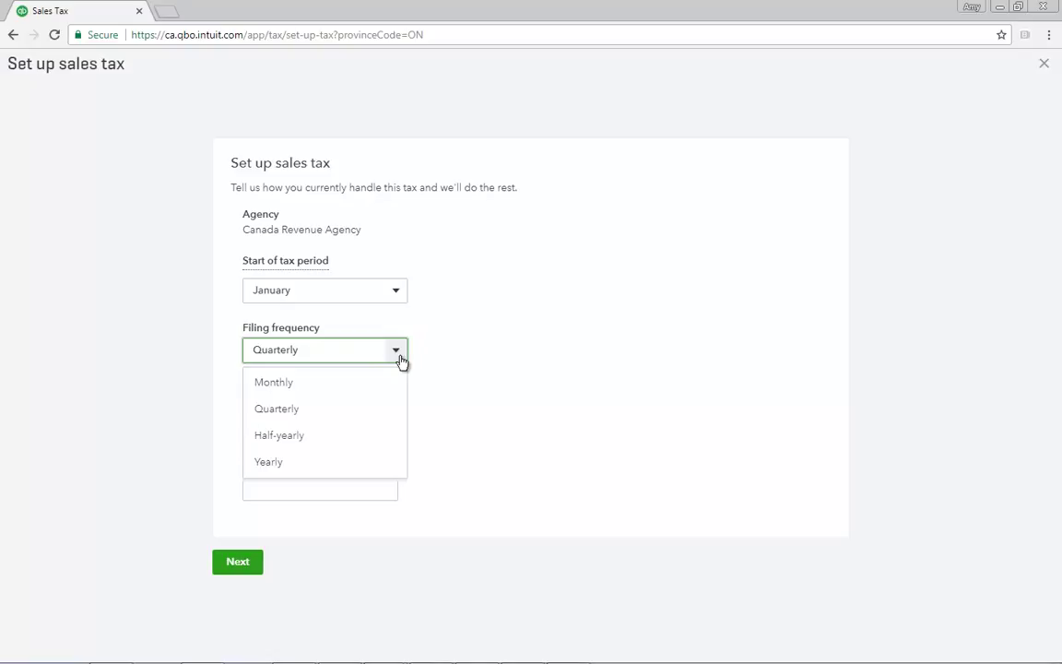
{"action": "left_click", "coordinate": [400, 360]}
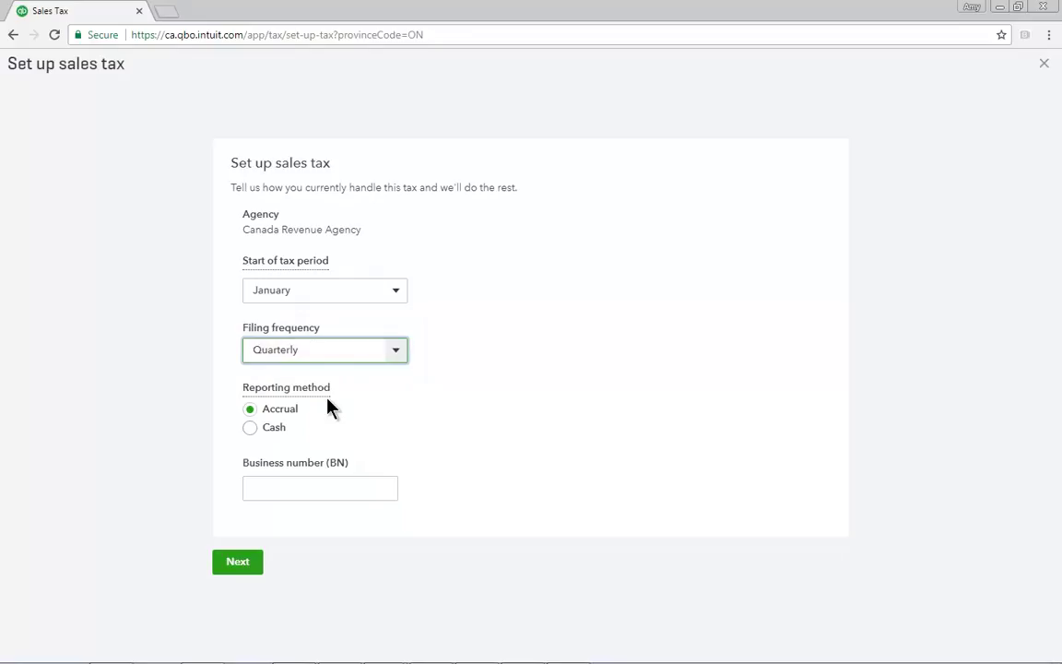
{"action": "left_click", "coordinate": [263, 487]}
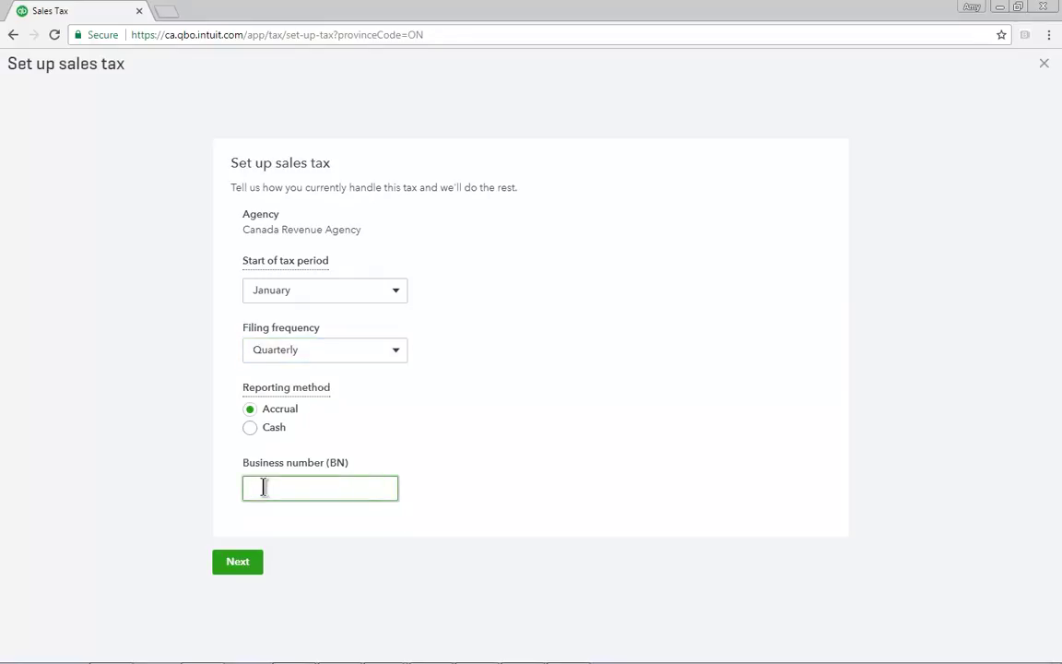
{"action": "type", "text": "123456789"}
Step: Submit the sales tax setup and dismiss the success message to reach the Sales Tax overview
{"action": "left_click", "coordinate": [247, 562]}
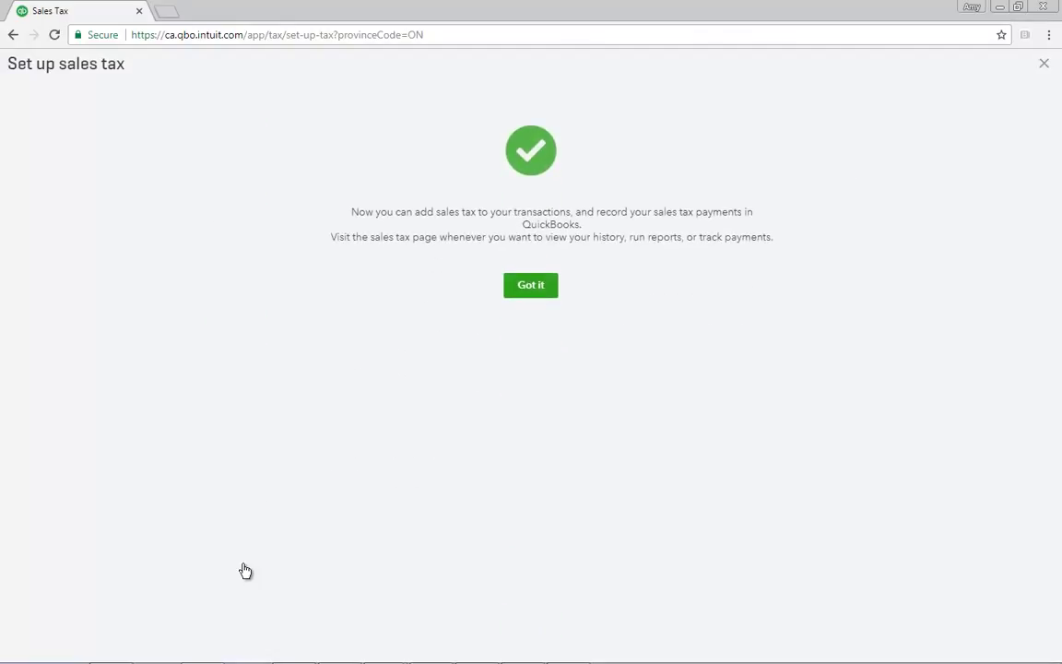
{"action": "left_click", "coordinate": [543, 287]}
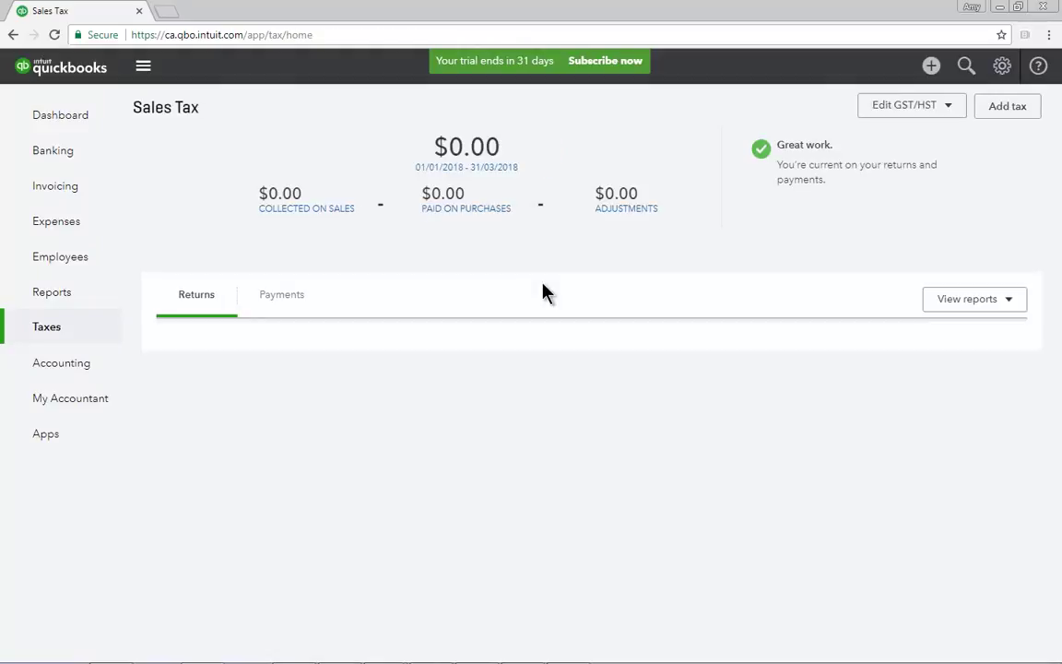